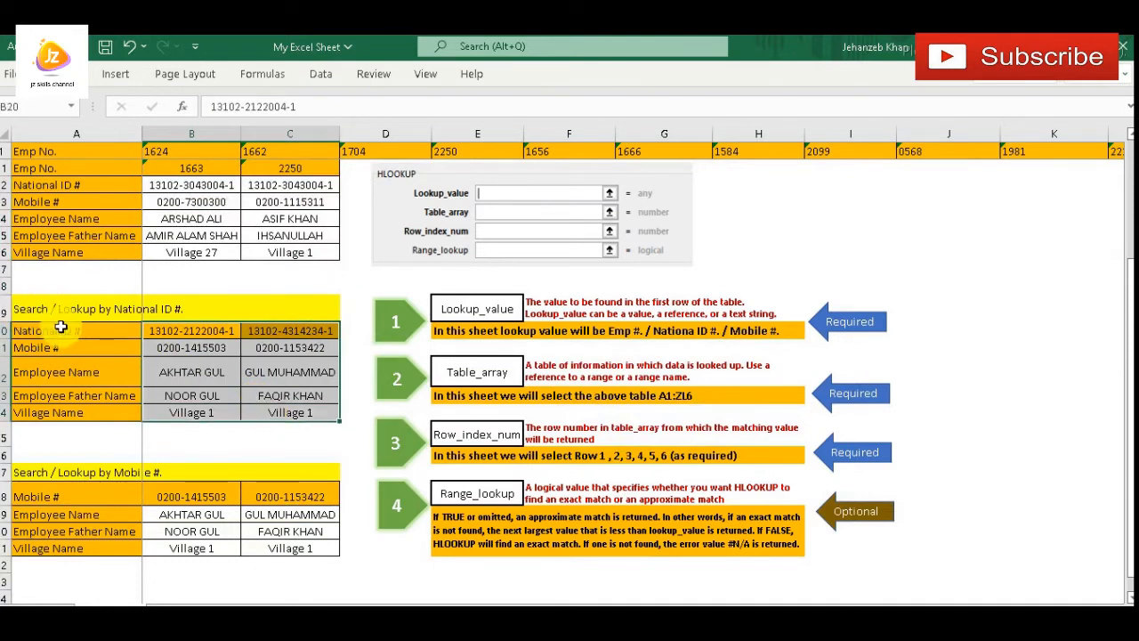
# Inspect the HLOOKUP formula in the Mobile # result cell B21 of the National ID # lookup block, checking its table array against the data table
pyautogui.click(186, 332)
pyautogui.click(265, 330)
pyautogui.moveTo(204, 352)
pyautogui.mouseDown()
pyautogui.moveTo(266, 372)
pyautogui.moveTo(280, 415)
pyautogui.mouseUp()
pyautogui.click(194, 347)
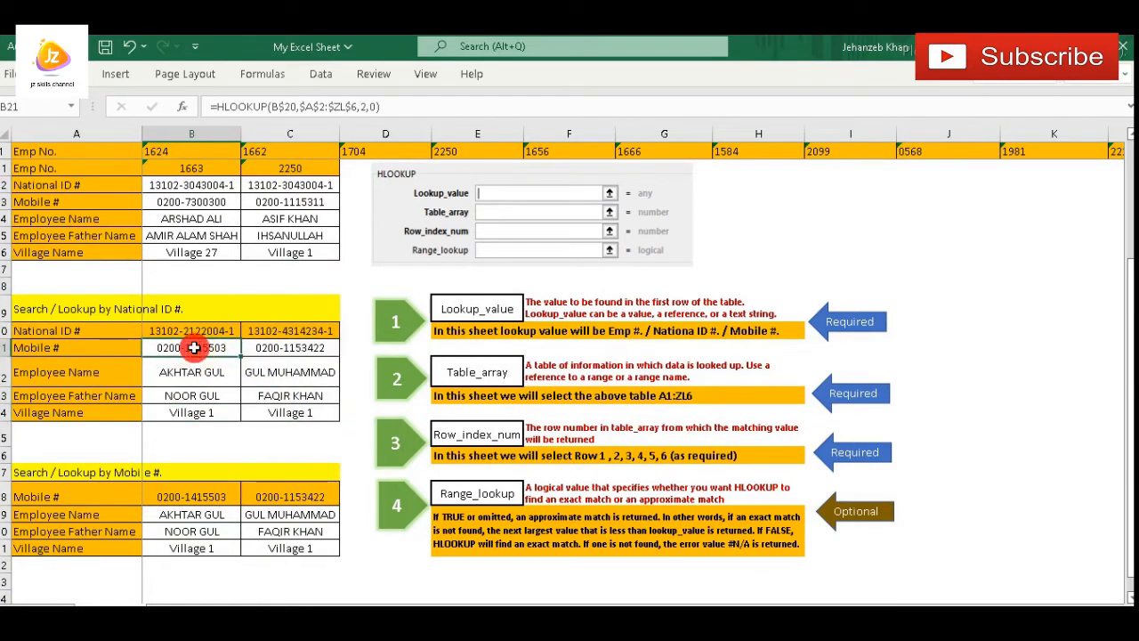
pyautogui.scroll(2, 214, 388)
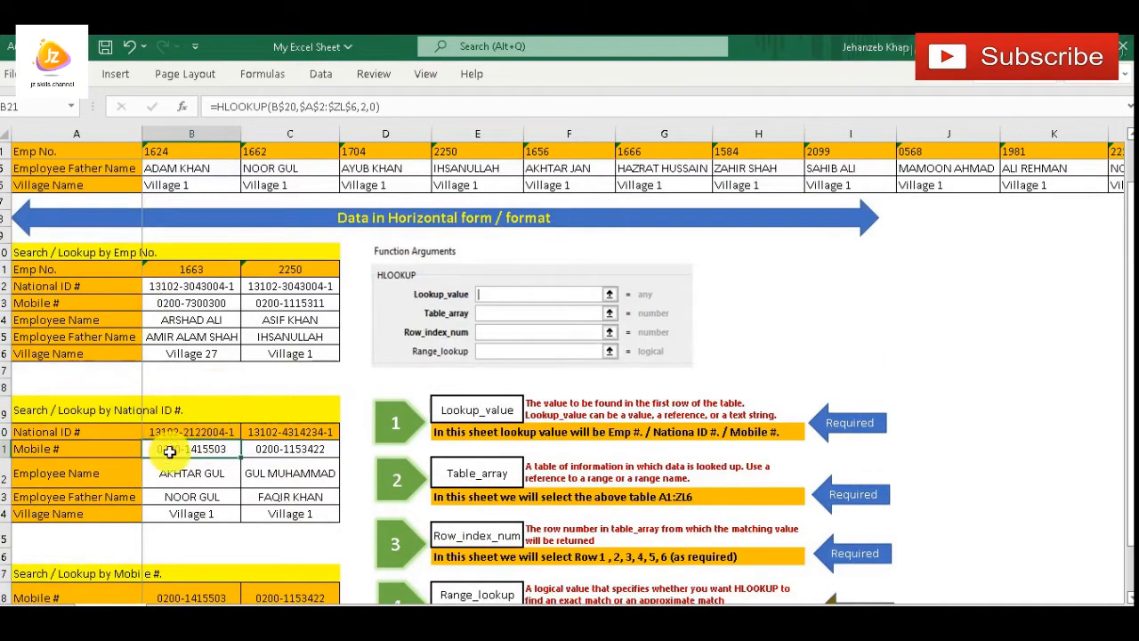
pyautogui.scroll(1, 169, 445)
pyautogui.click(317, 106)
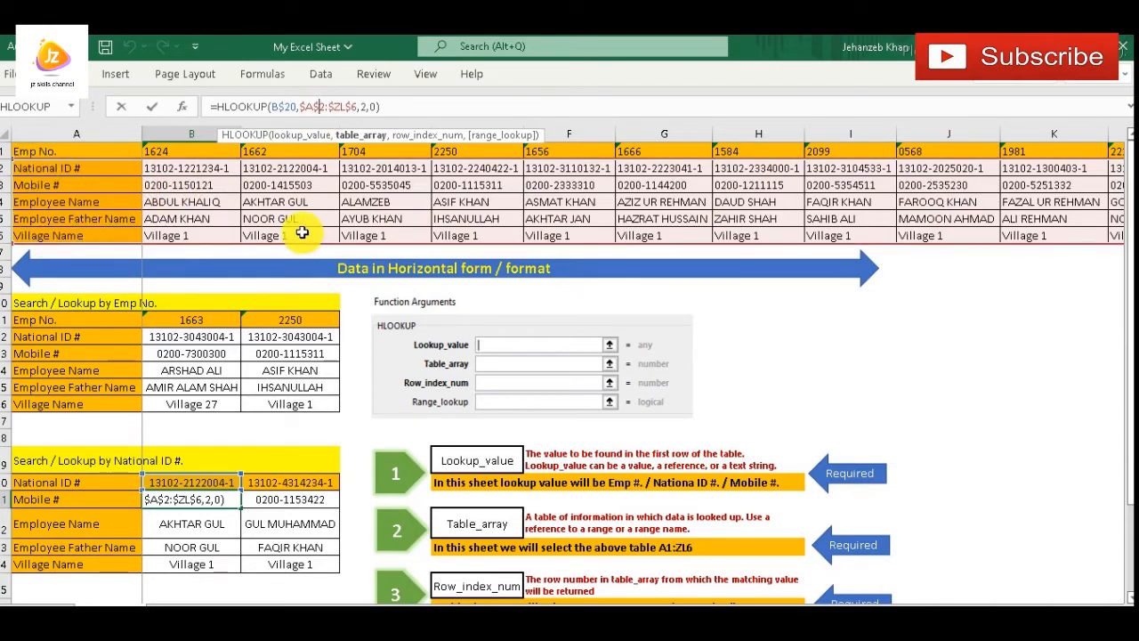
pyautogui.press('Escape')
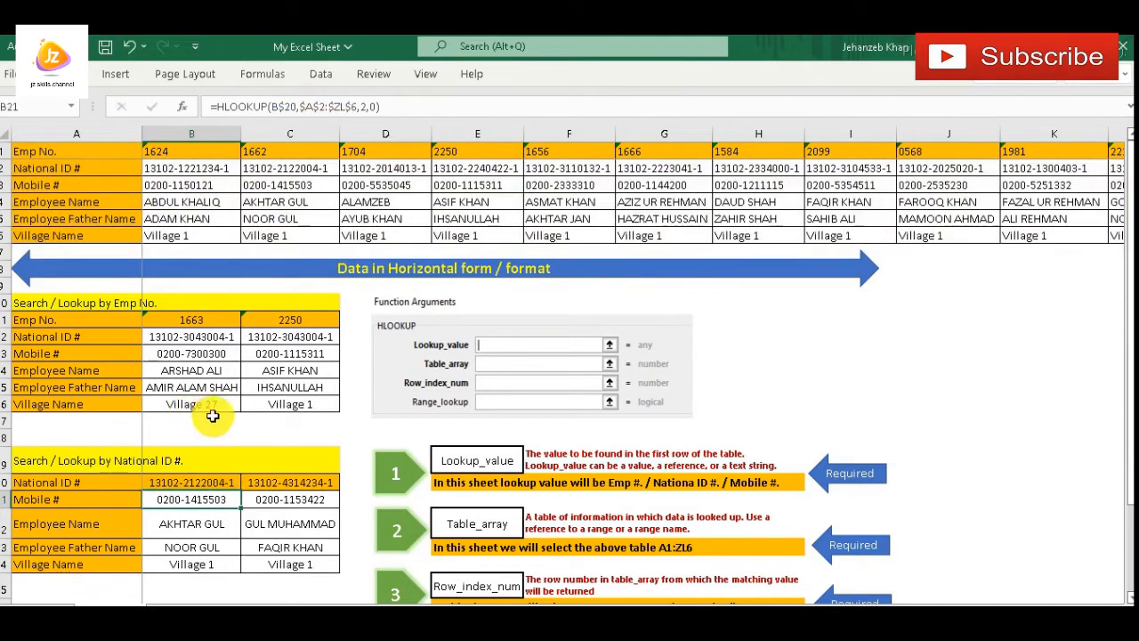
# Compare the National ID # label in A20 with the data table, highlighting ranges that start at the National ID # and Mobile # rows
pyautogui.scroll(-2, 215, 416)
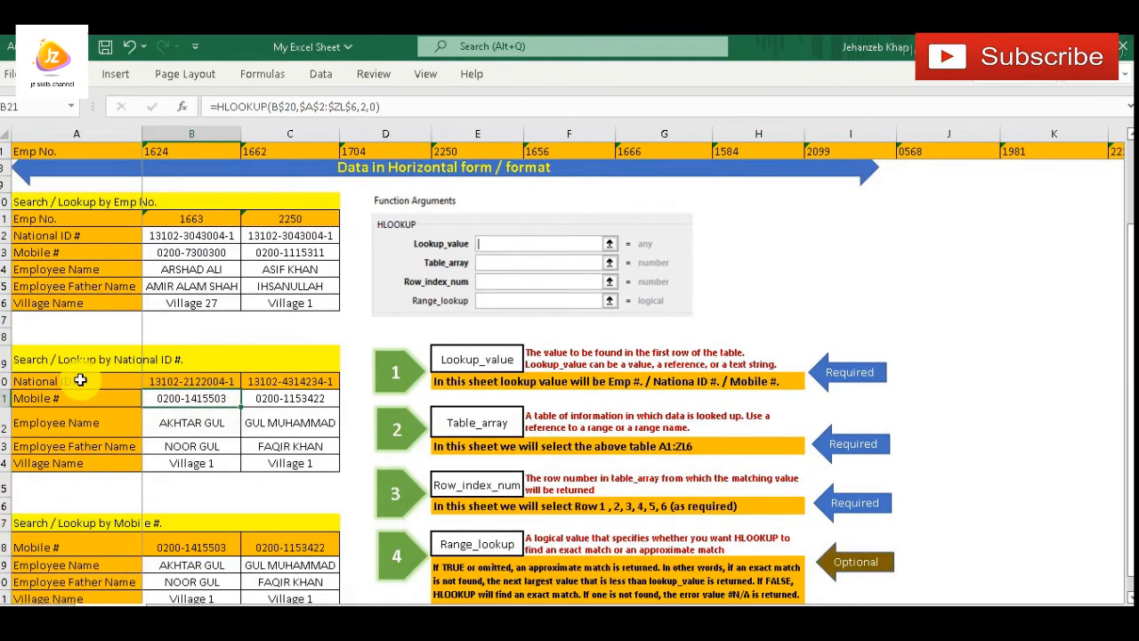
pyautogui.click(80, 380)
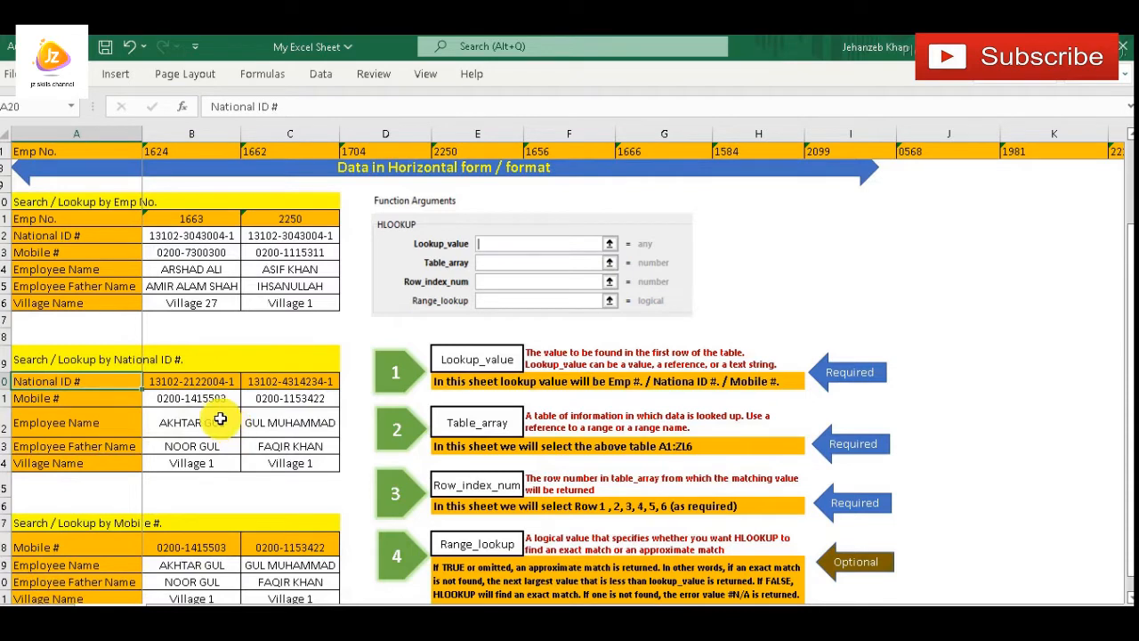
pyautogui.scroll(2, 218, 416)
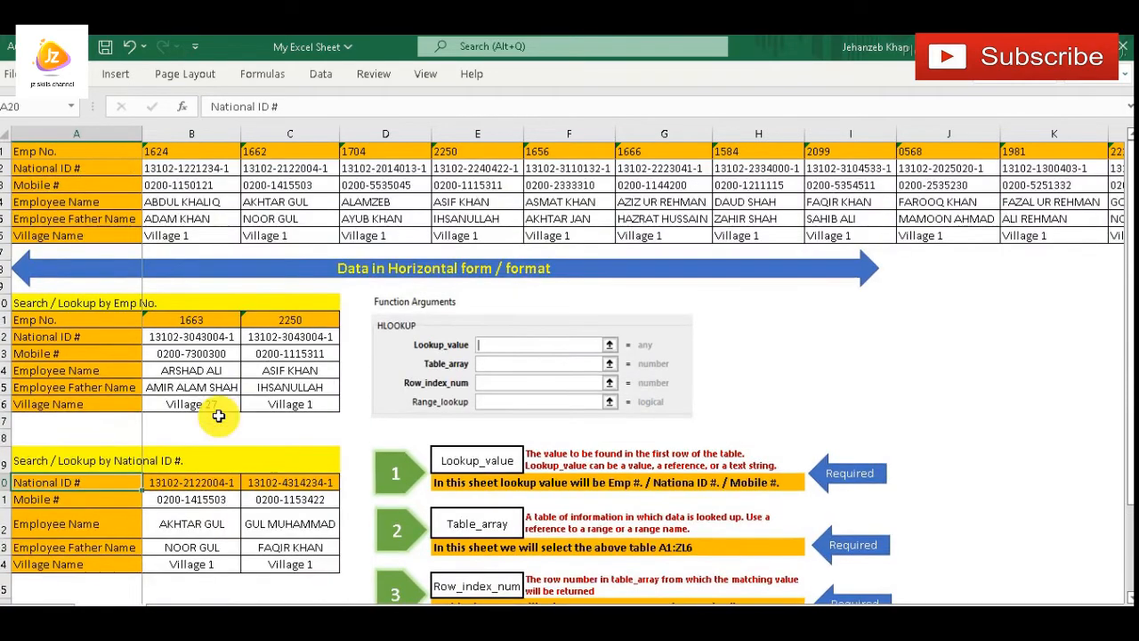
pyautogui.moveTo(68, 165); pyautogui.dragTo(356, 197)
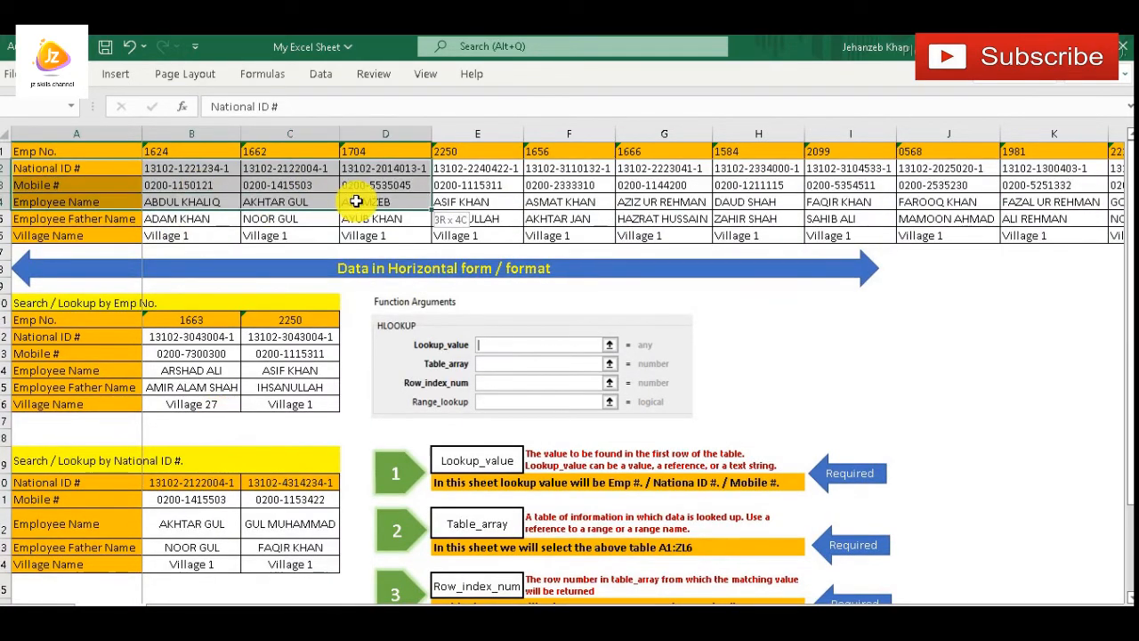
pyautogui.moveTo(63, 186); pyautogui.dragTo(640, 218)
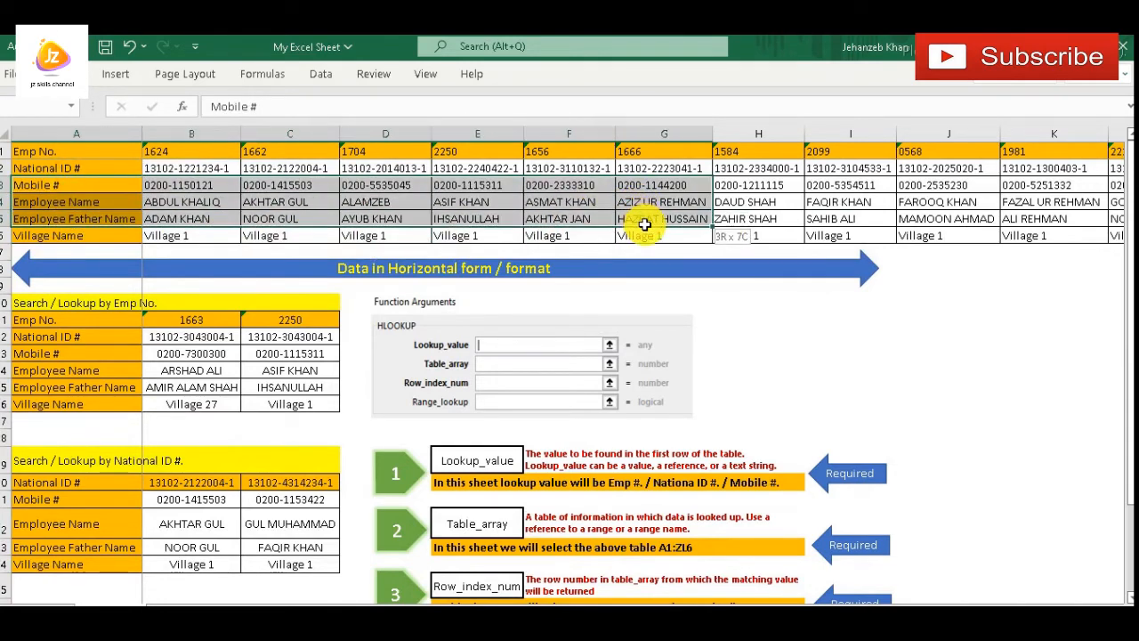
pyautogui.click(40, 185)
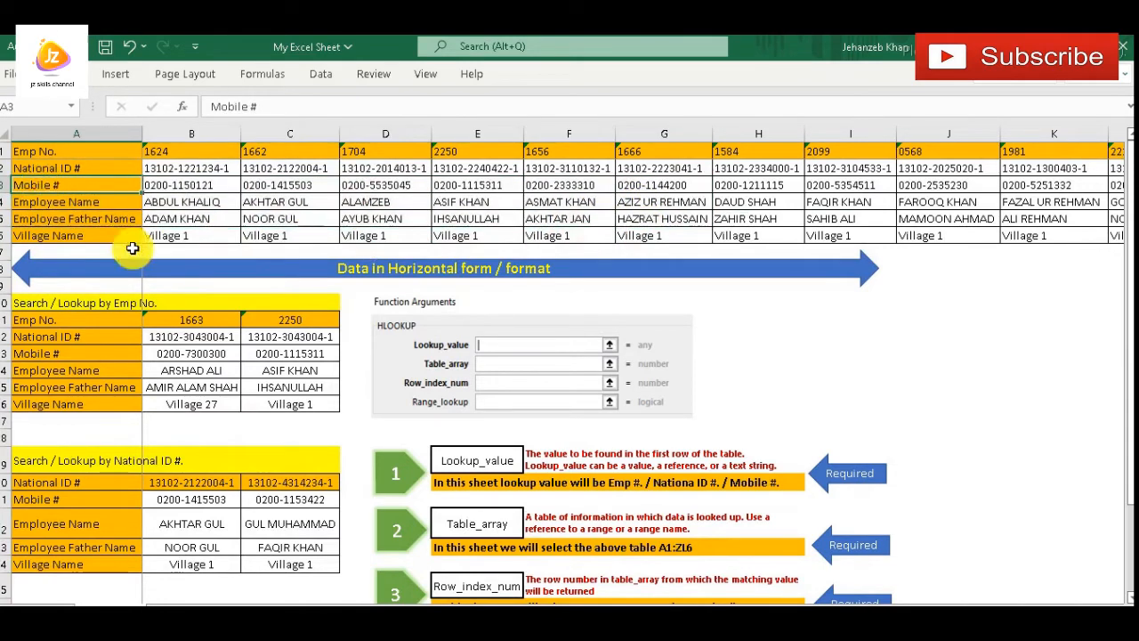
# Review the National ID # and Mobile # lookup blocks against the row order of the horizontal employee data table
pyautogui.scroll(-1, 245, 433)
pyautogui.scroll(-3, 245, 433)
pyautogui.scroll(3, 245, 433)
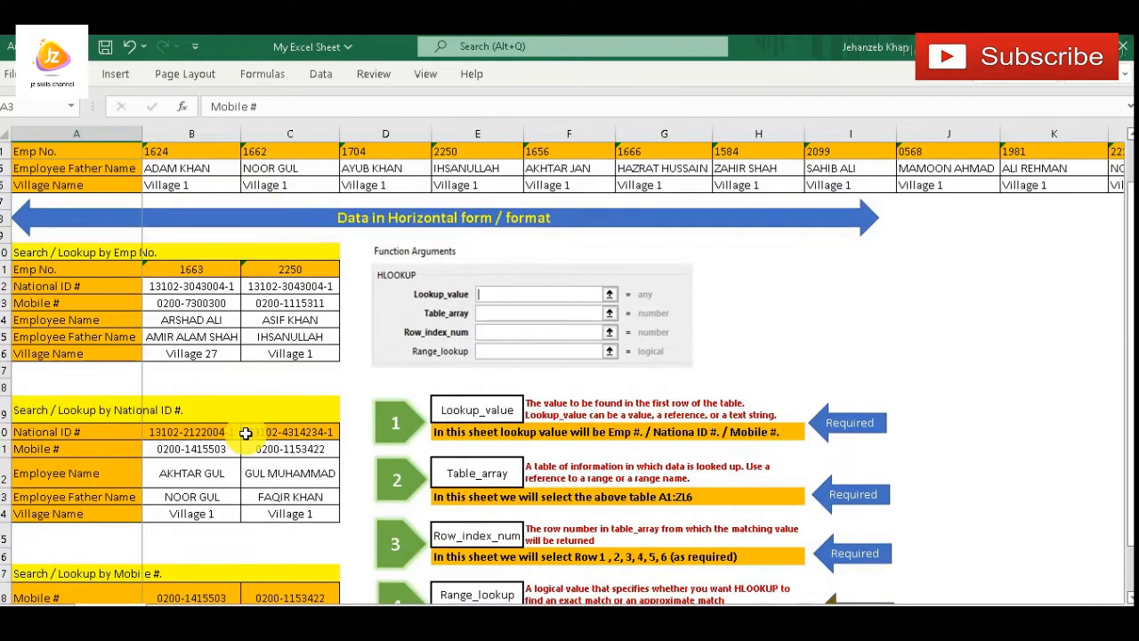
pyautogui.scroll(1, 247, 387)
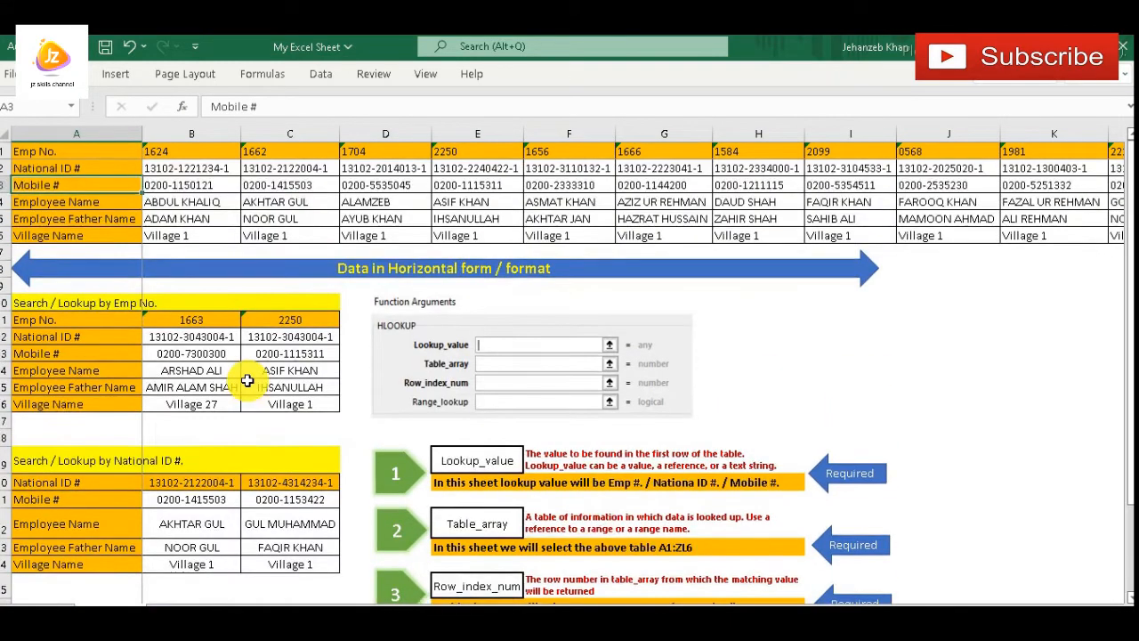
pyautogui.scroll(-2, 183, 373)
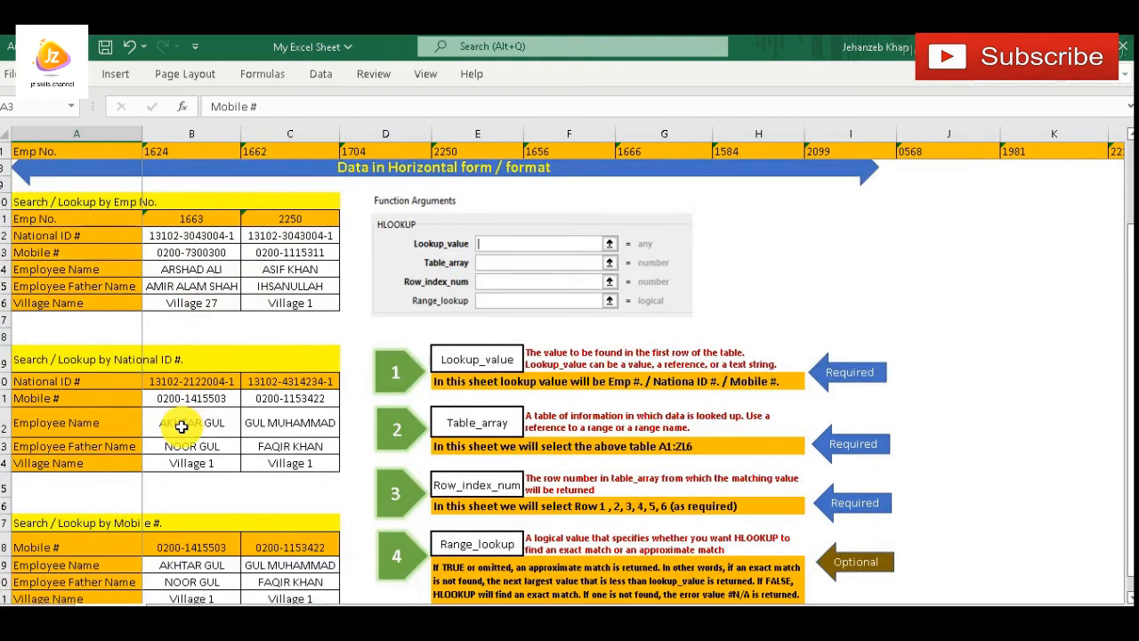
pyautogui.scroll(2, 208, 322)
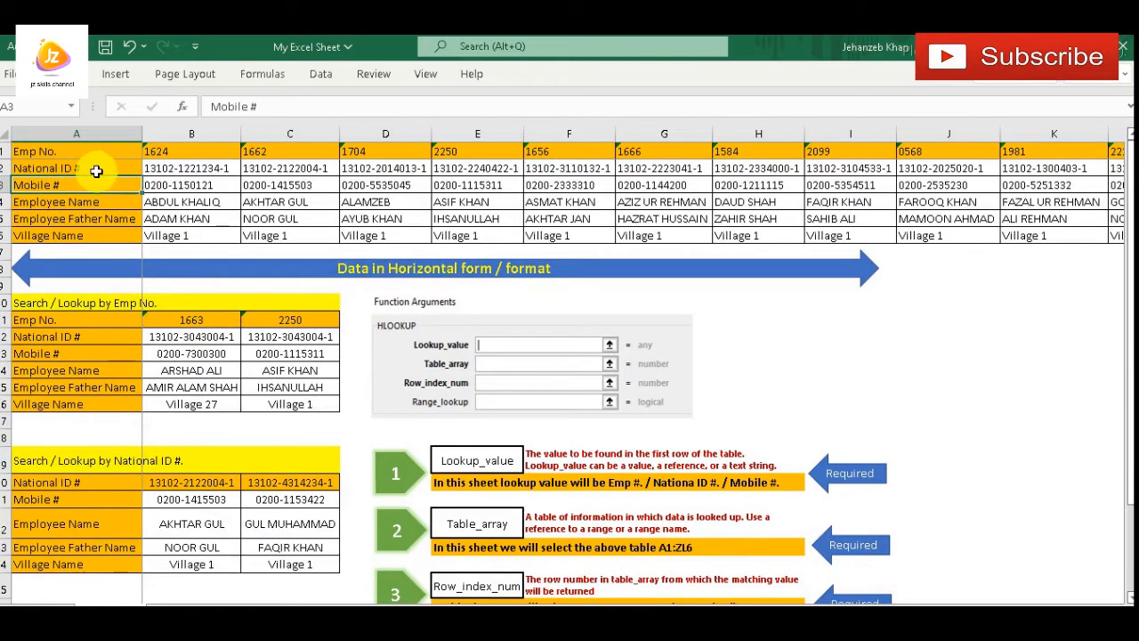
pyautogui.scroll(-2, 198, 450)
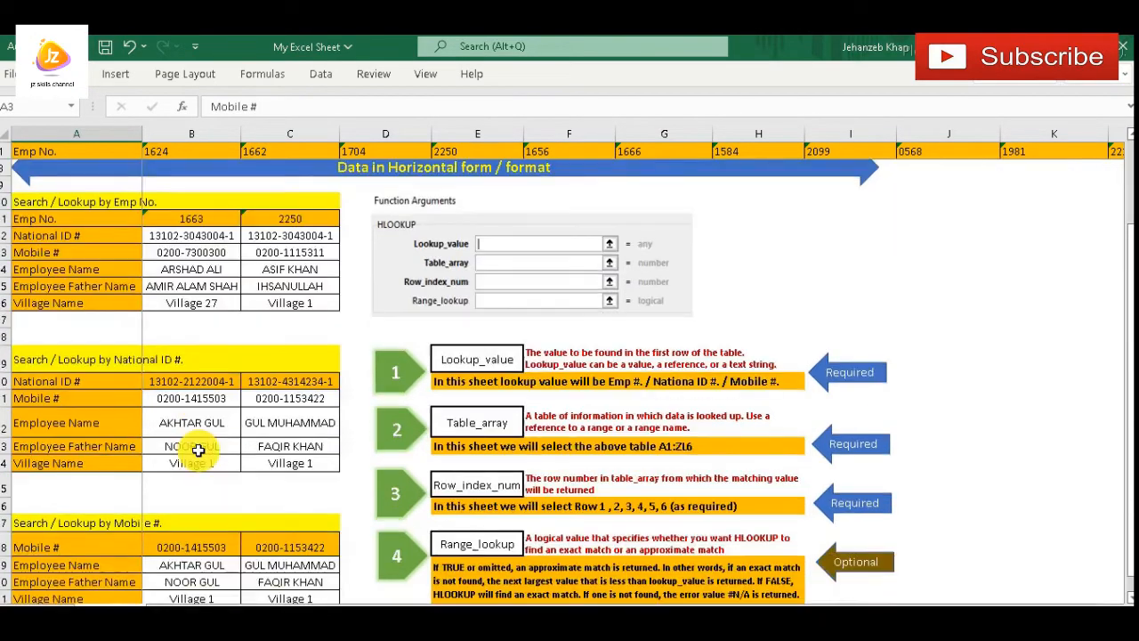
pyautogui.scroll(2, 197, 450)
pyautogui.scroll(-2, 197, 450)
pyautogui.scroll(2, 197, 450)
pyautogui.scroll(-2, 197, 451)
pyautogui.scroll(-2, 198, 450)
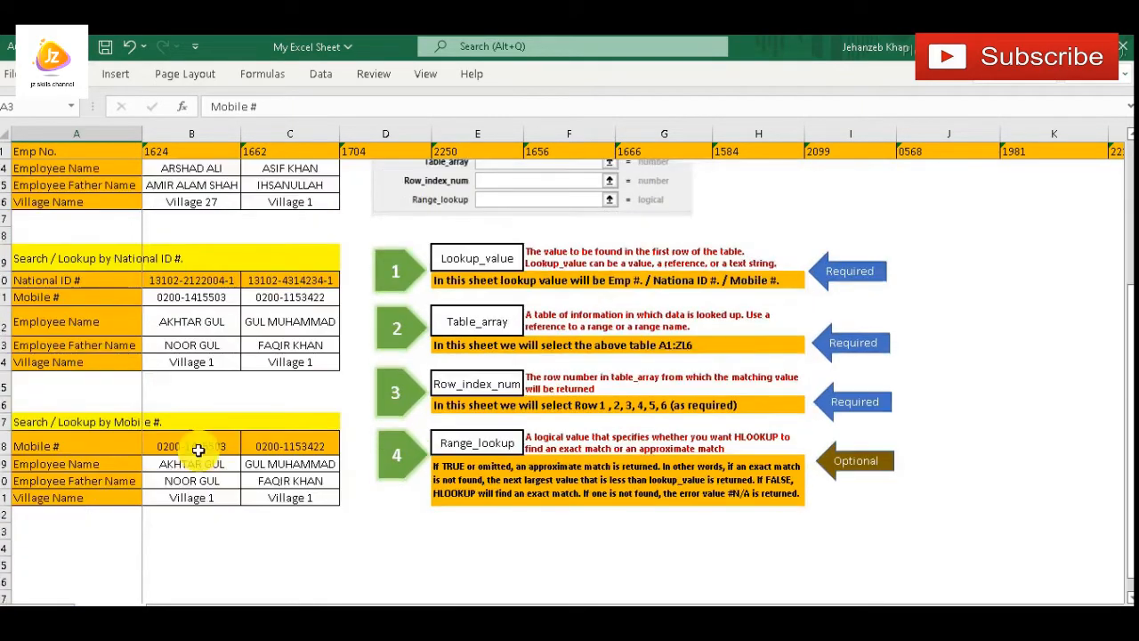
pyautogui.scroll(1, 268, 378)
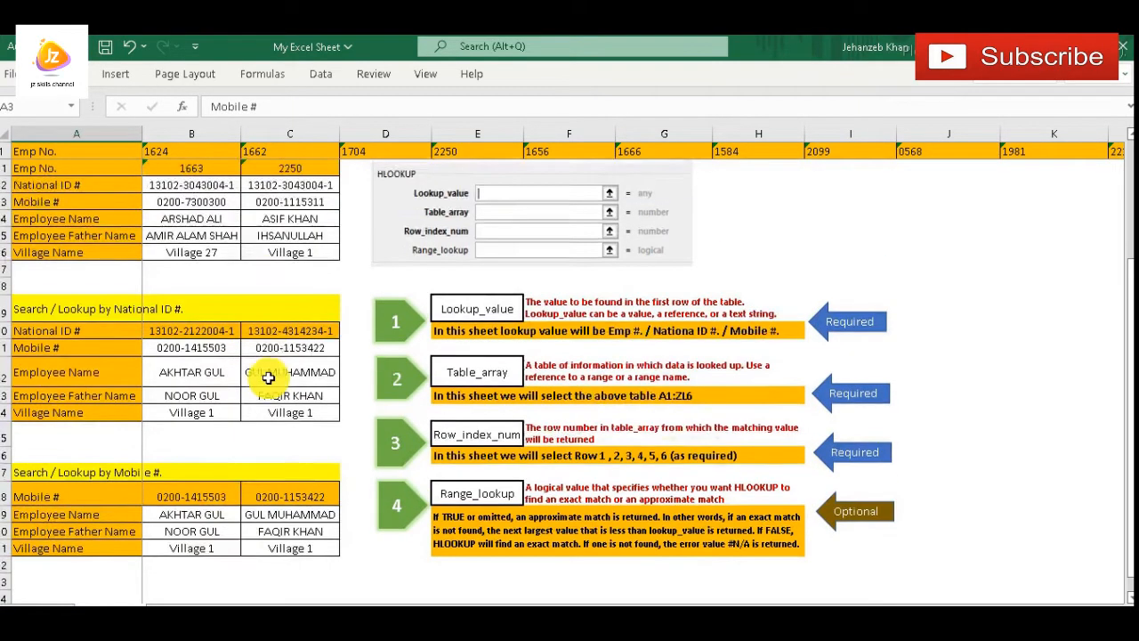
pyautogui.scroll(3, 268, 378)
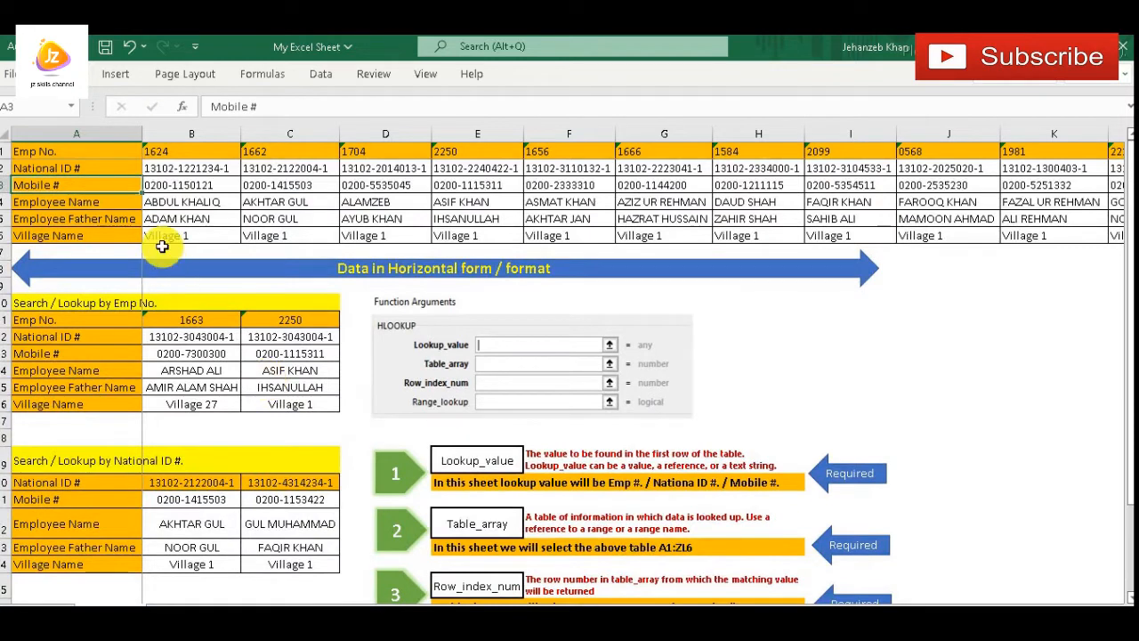
# Examine the data table ranges starting from the National ID # row and from the Emp No. row as possible table arrays
pyautogui.click(82, 163)
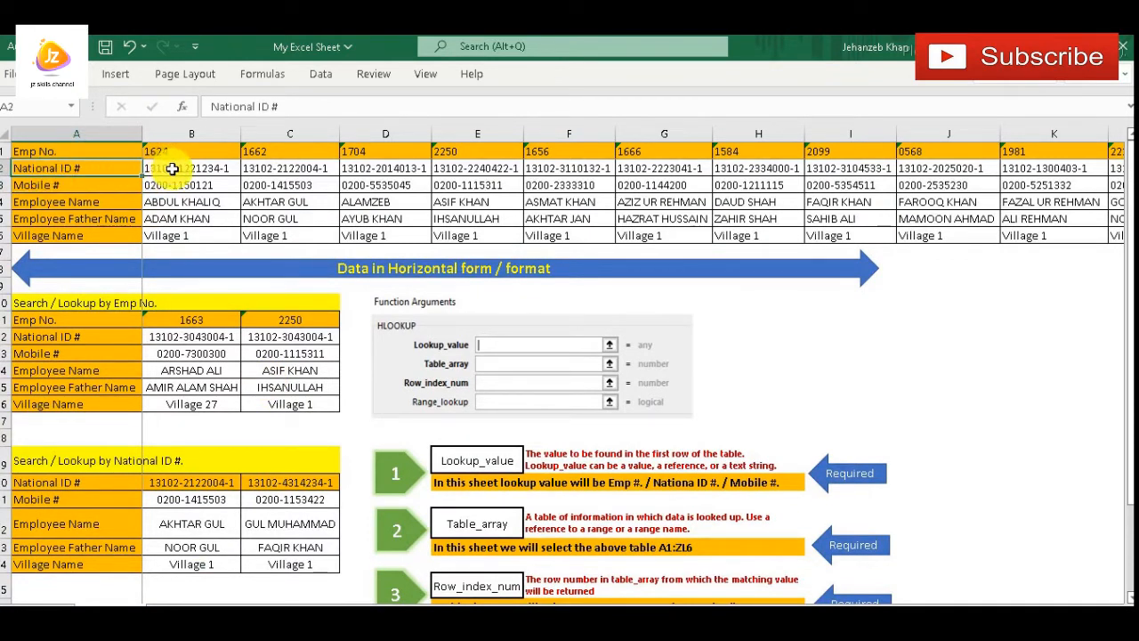
pyautogui.moveTo(172, 168); pyautogui.dragTo(699, 219)
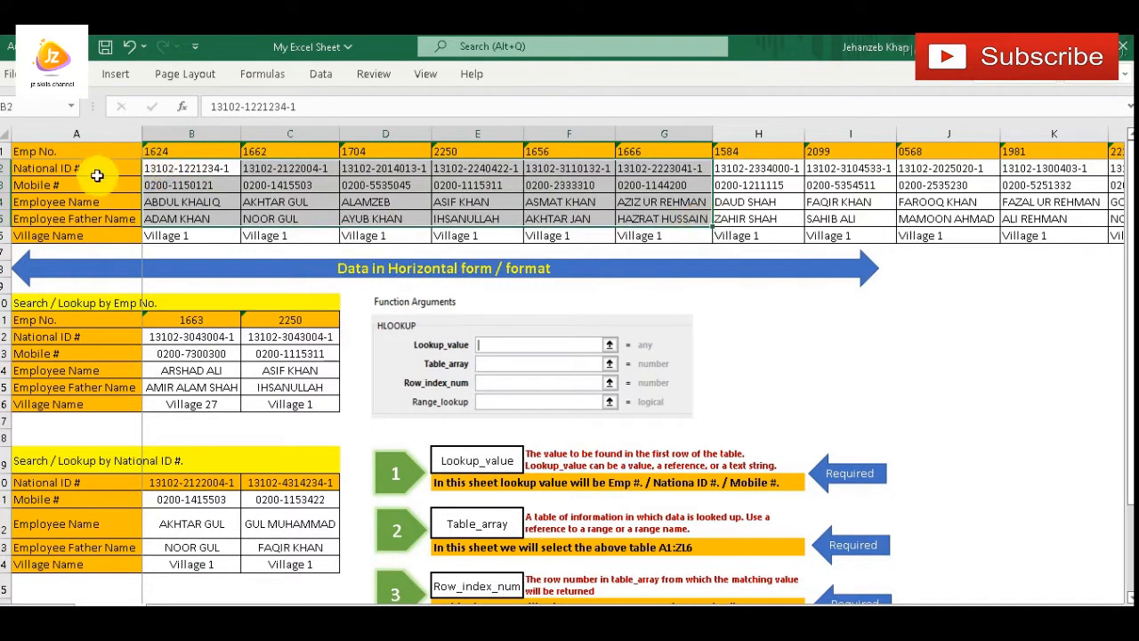
pyautogui.click(34, 153)
pyautogui.click(32, 170)
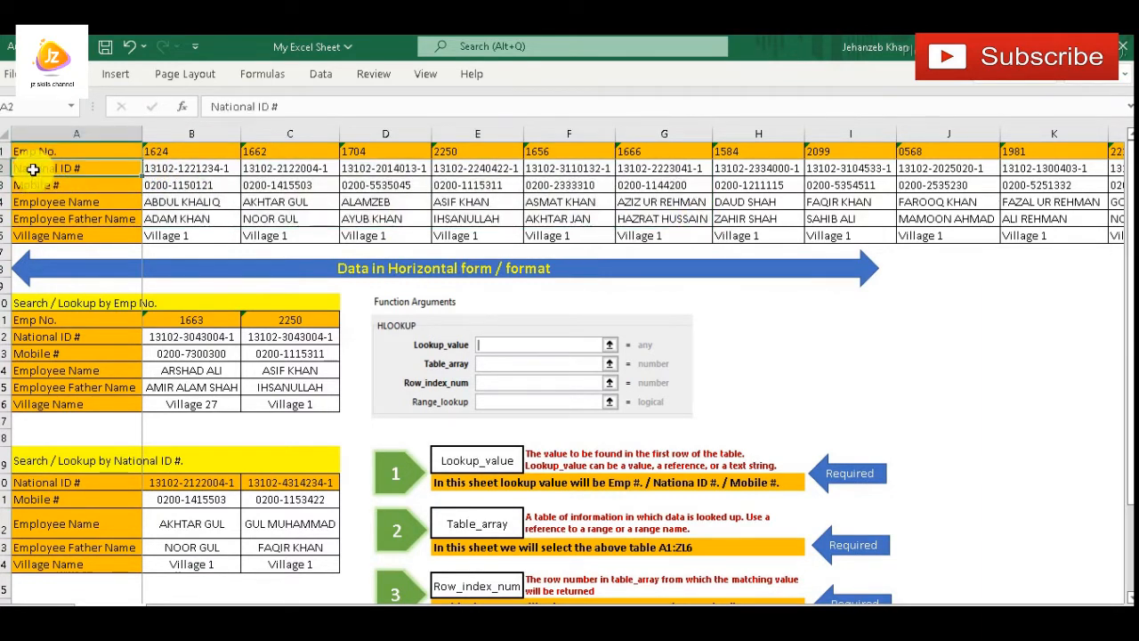
pyautogui.moveTo(32, 169); pyautogui.dragTo(494, 255)
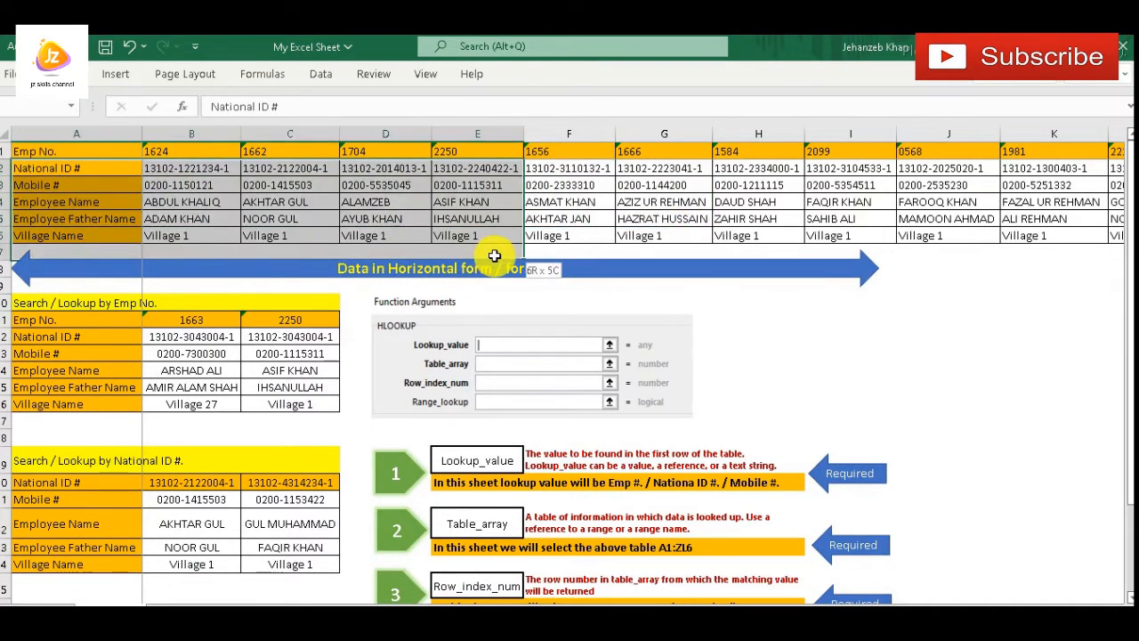
pyautogui.click(69, 153)
pyautogui.click(64, 173)
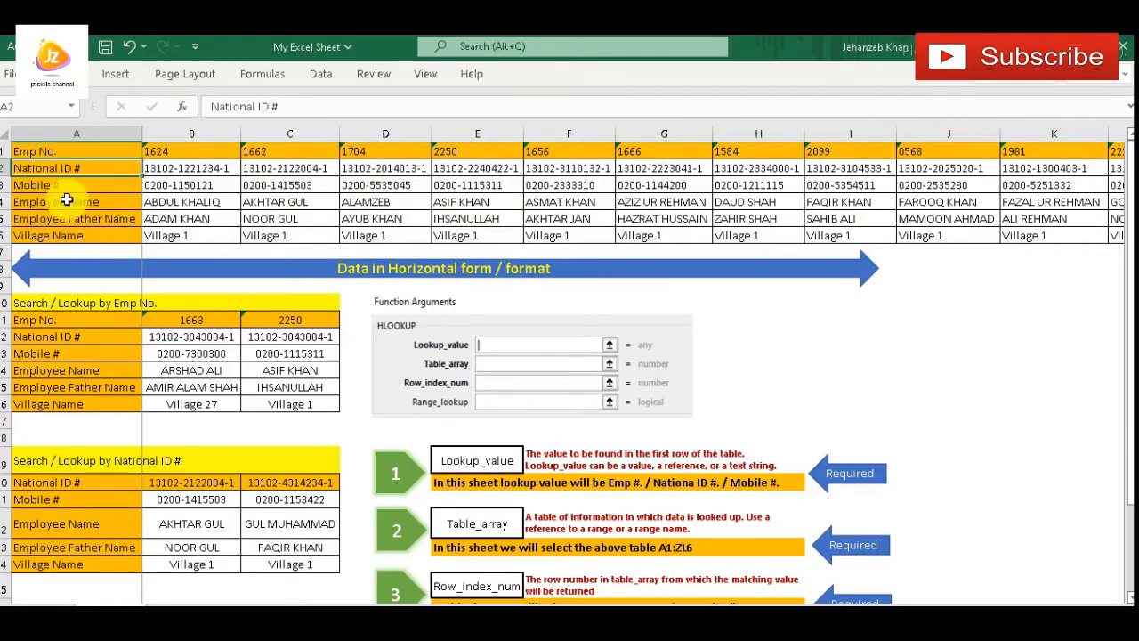
pyautogui.moveTo(46, 147); pyautogui.dragTo(771, 230)
pyautogui.click(102, 165)
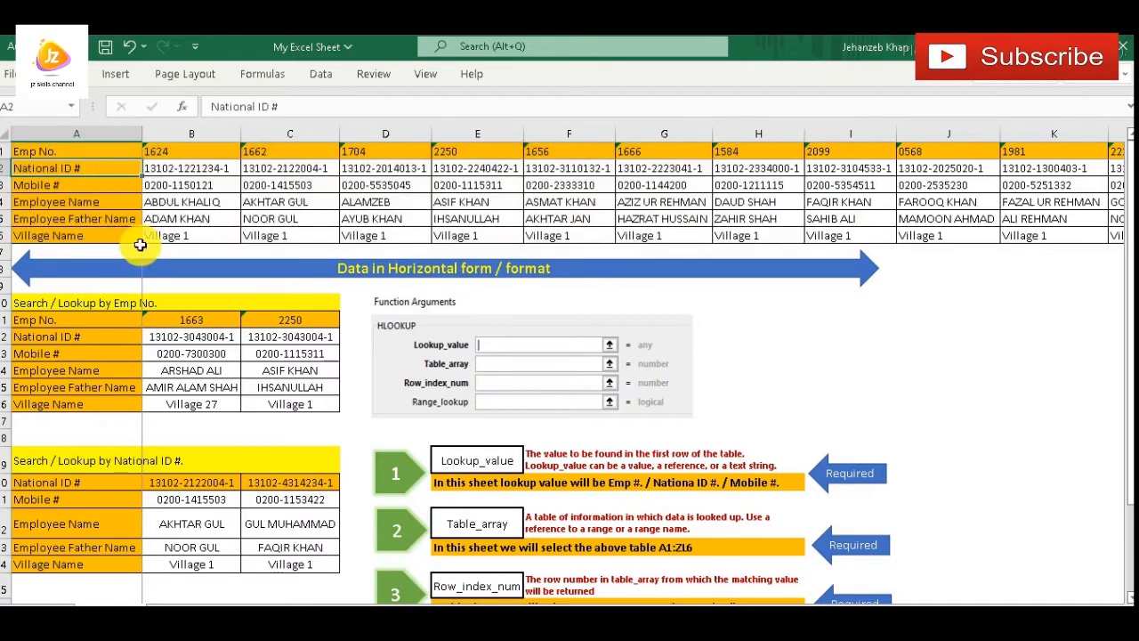
# Match the lookup block's National ID # label to its data table row and highlight the table from A2 through G6
pyautogui.scroll(-2, 247, 401)
pyautogui.click(64, 384)
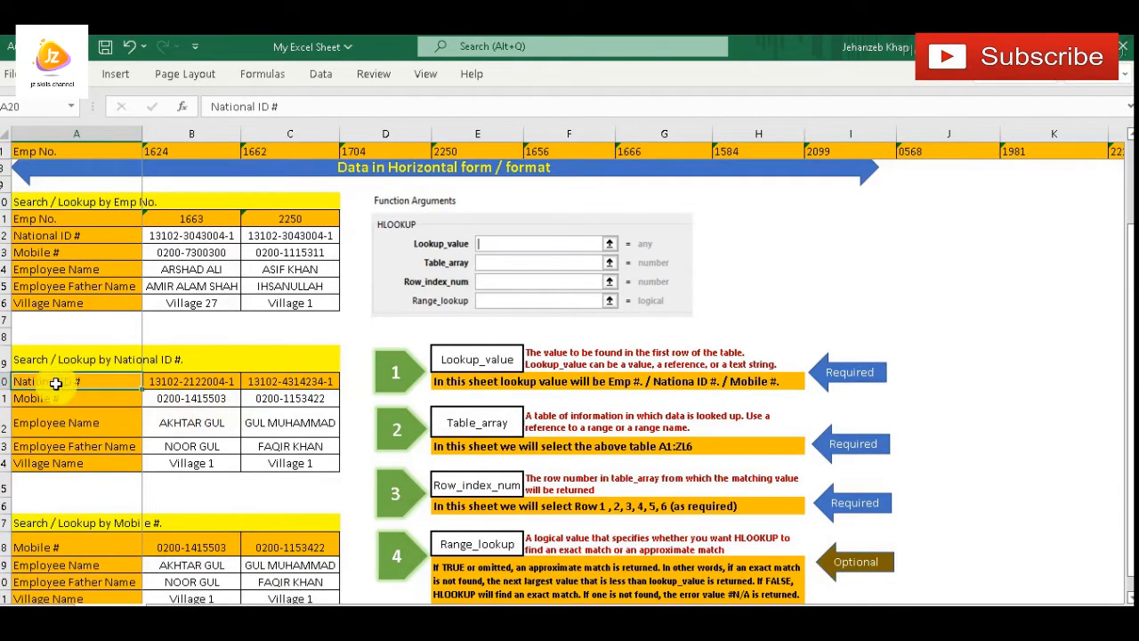
pyautogui.scroll(2, 57, 416)
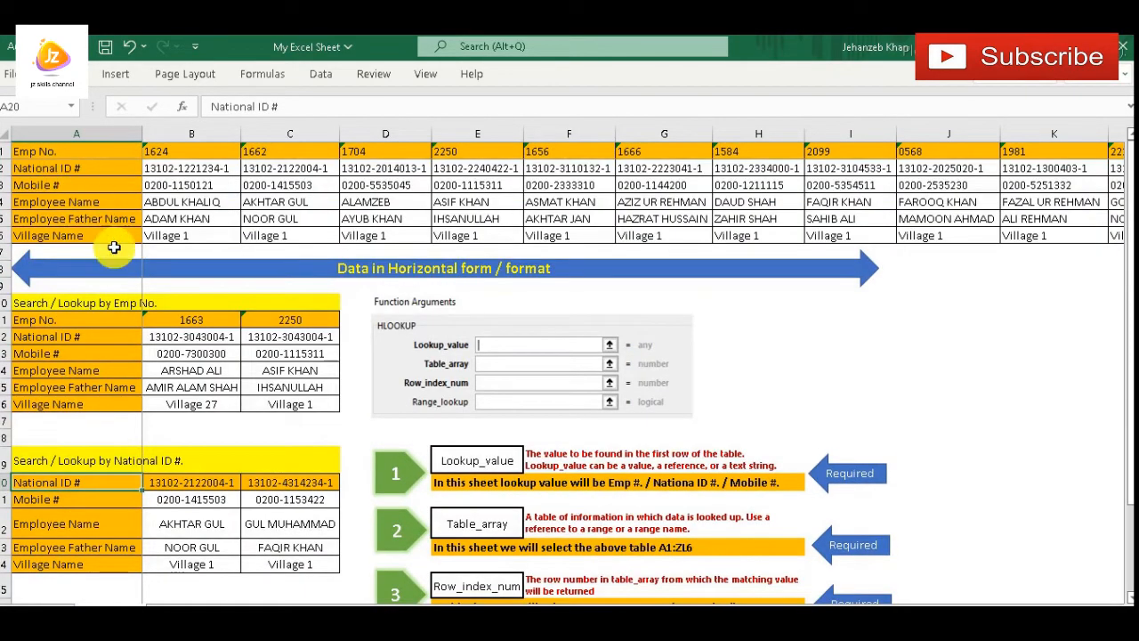
pyautogui.scroll(-2, 115, 288)
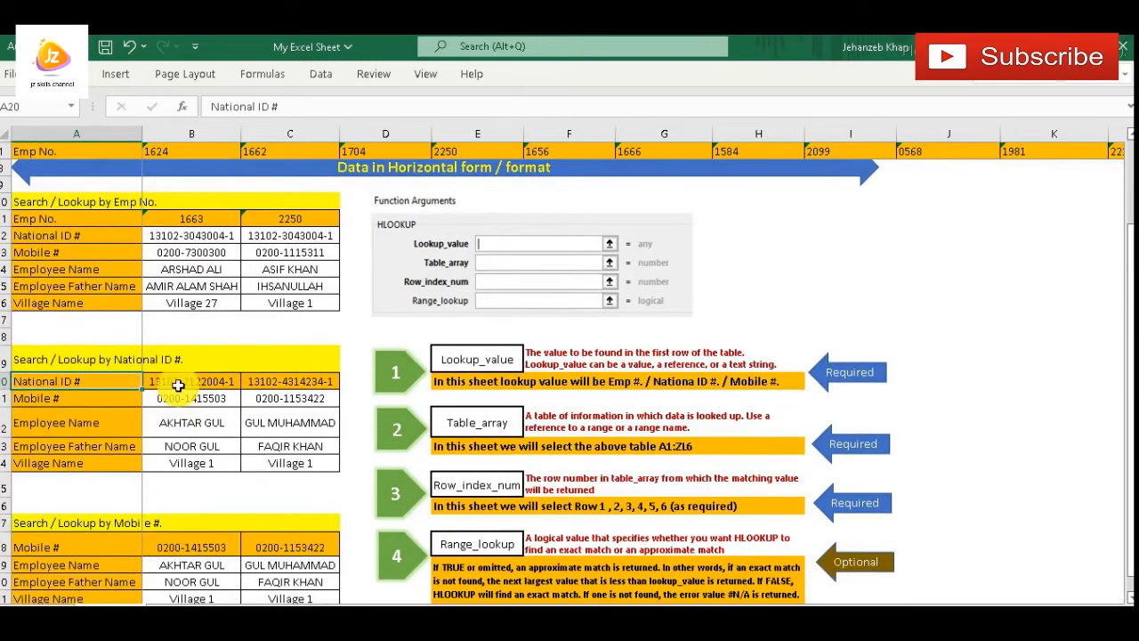
pyautogui.scroll(2, 78, 396)
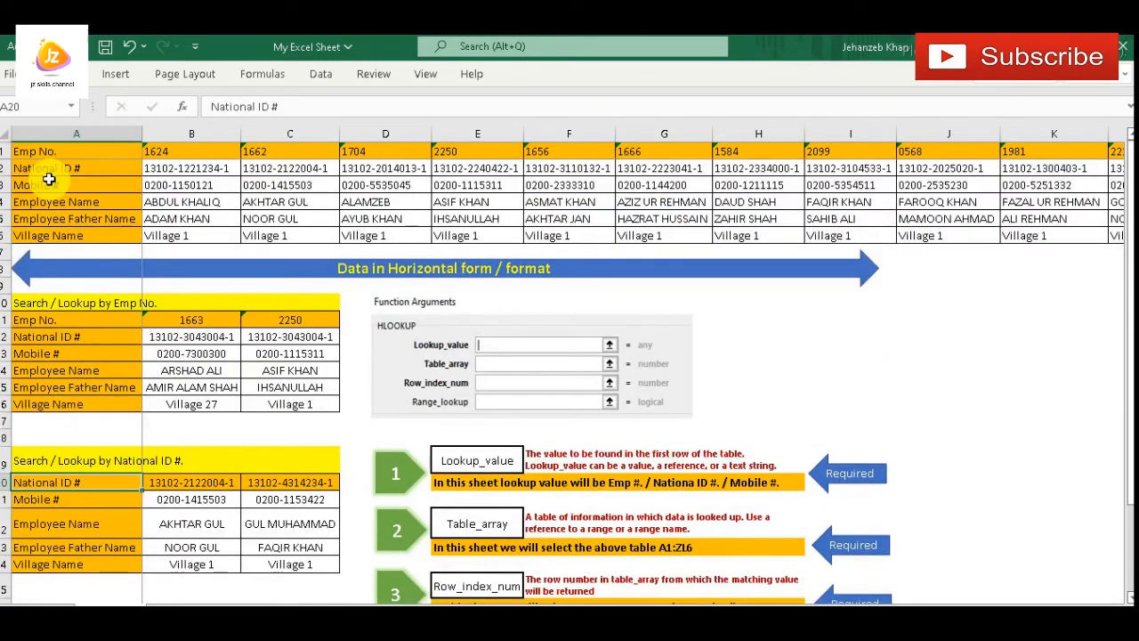
pyautogui.moveTo(50, 170); pyautogui.dragTo(655, 230)
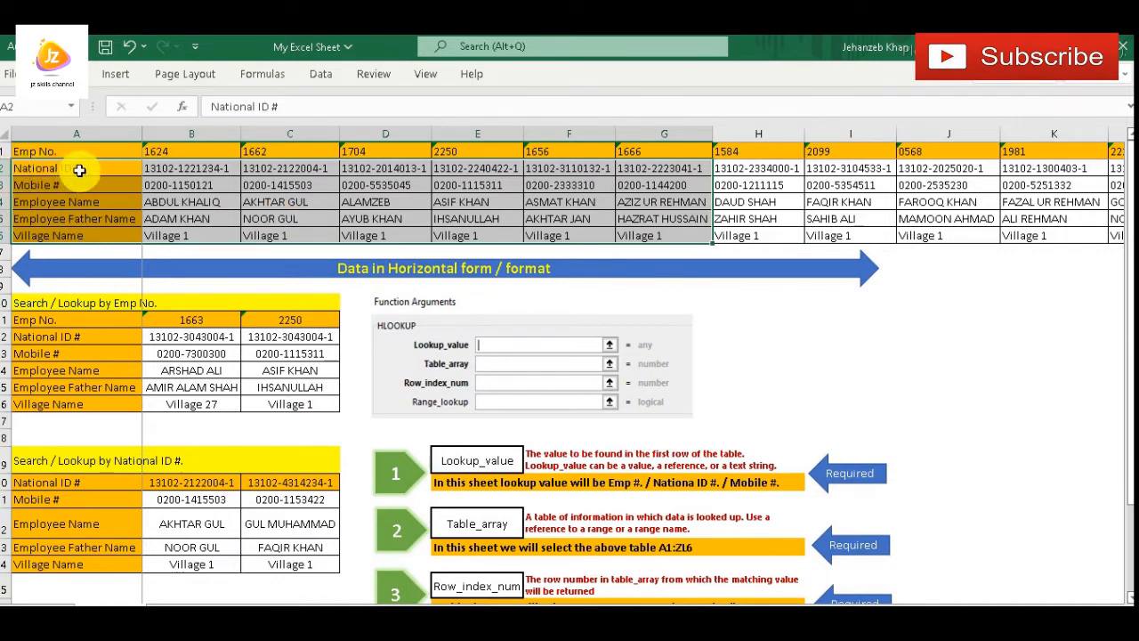
# Review the Search / Lookup by National ID # heading, its National ID # label and the lookup value cell B20
pyautogui.scroll(-1, 158, 504)
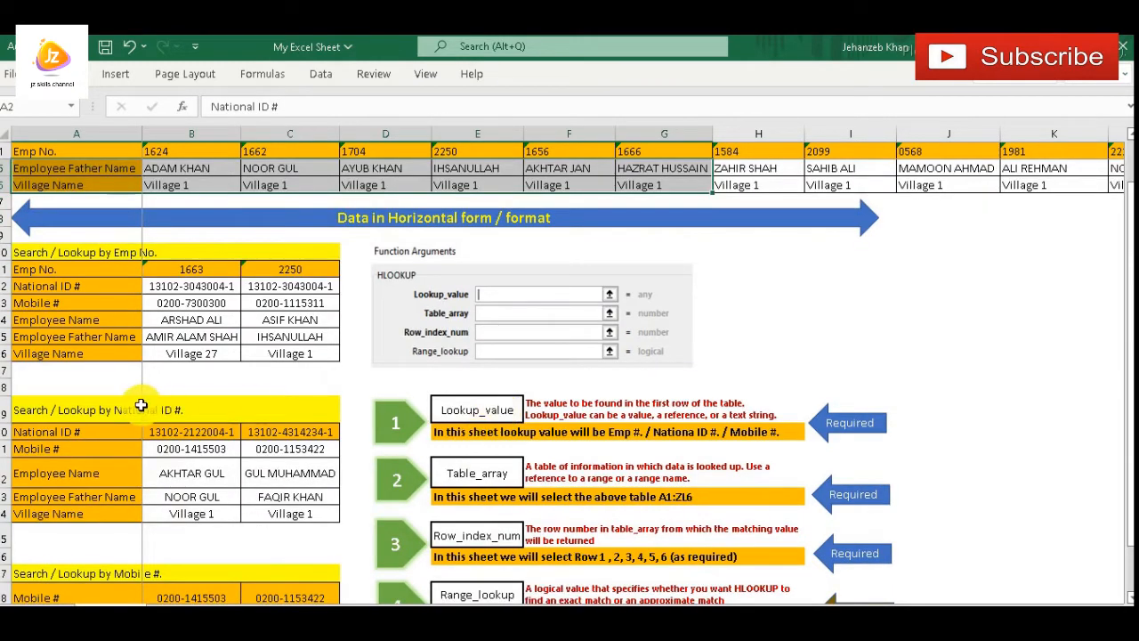
pyautogui.scroll(-3, 141, 405)
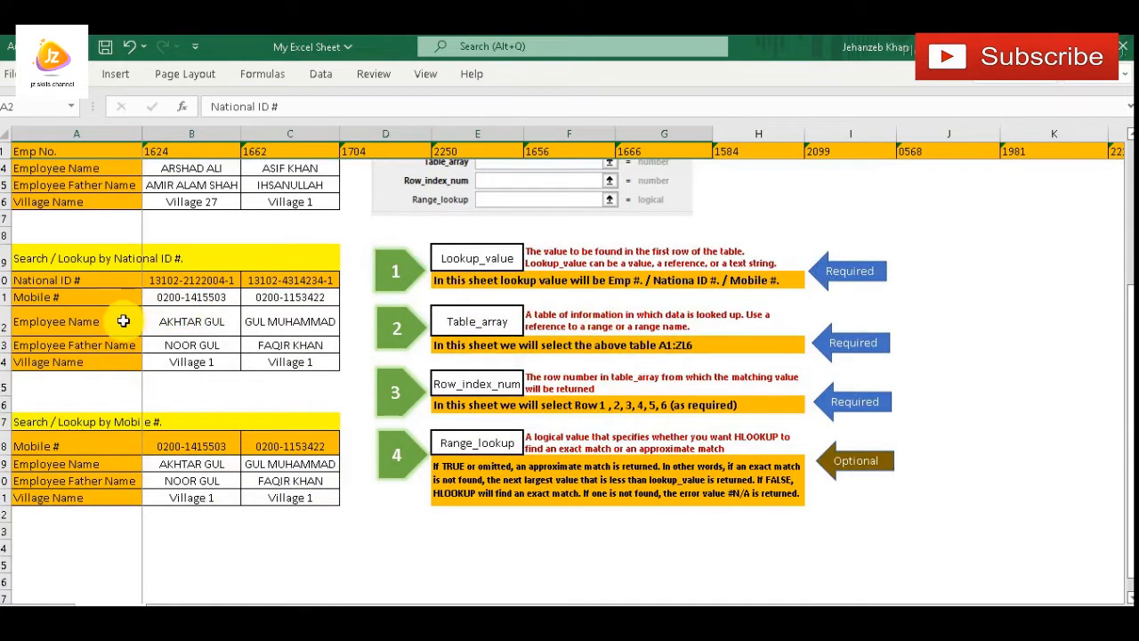
pyautogui.moveTo(42, 258); pyautogui.dragTo(189, 260)
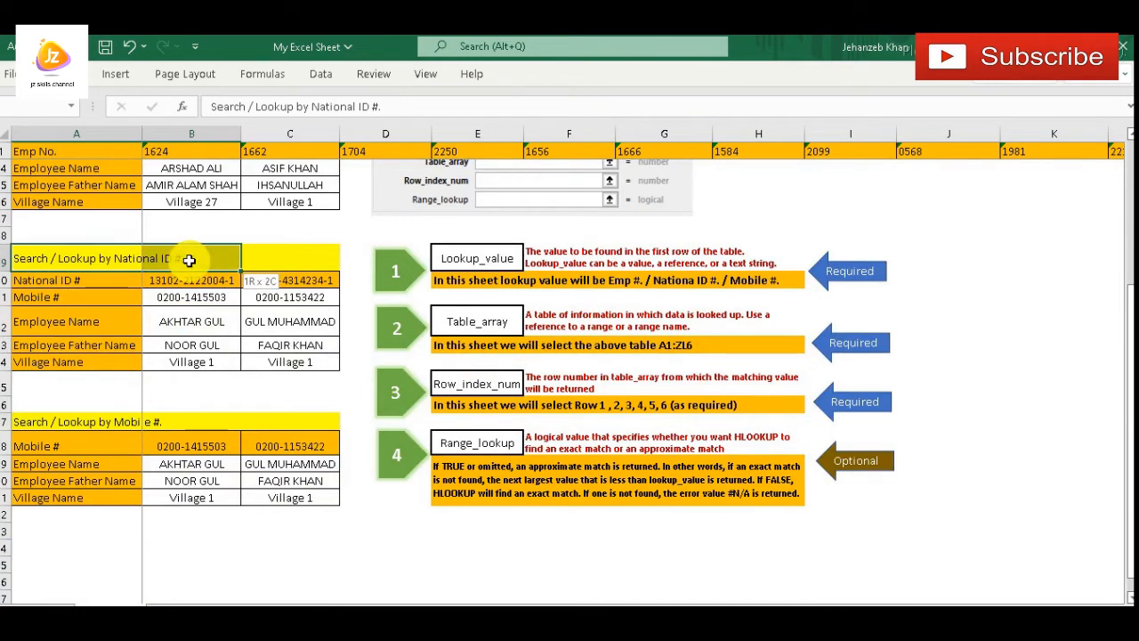
pyautogui.click(86, 283)
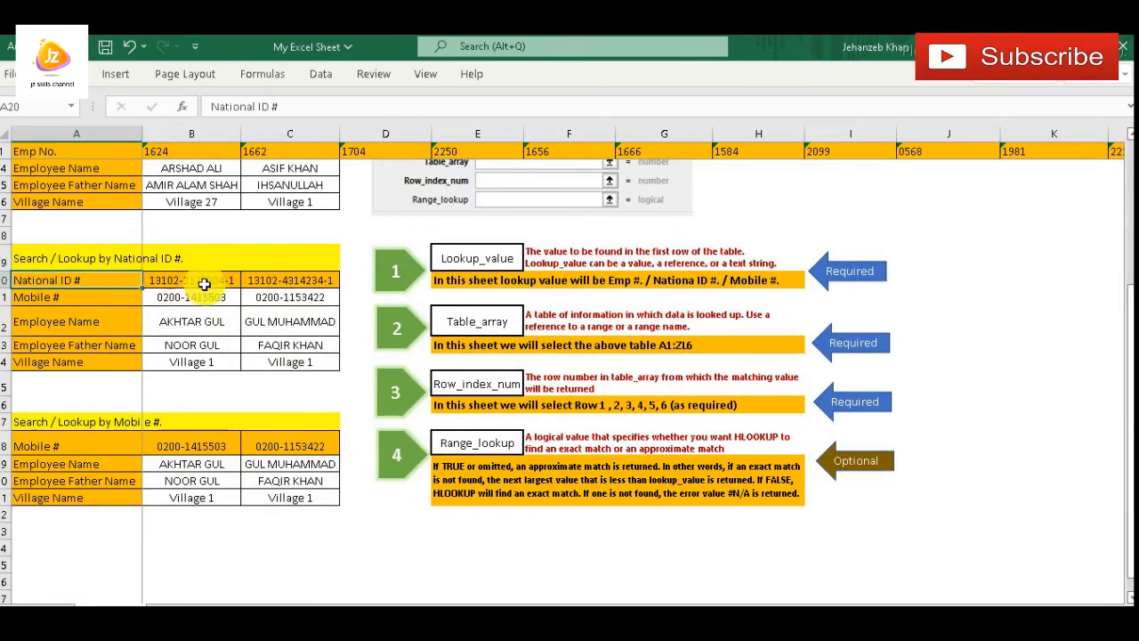
pyautogui.click(206, 280)
pyautogui.scroll(1, 125, 347)
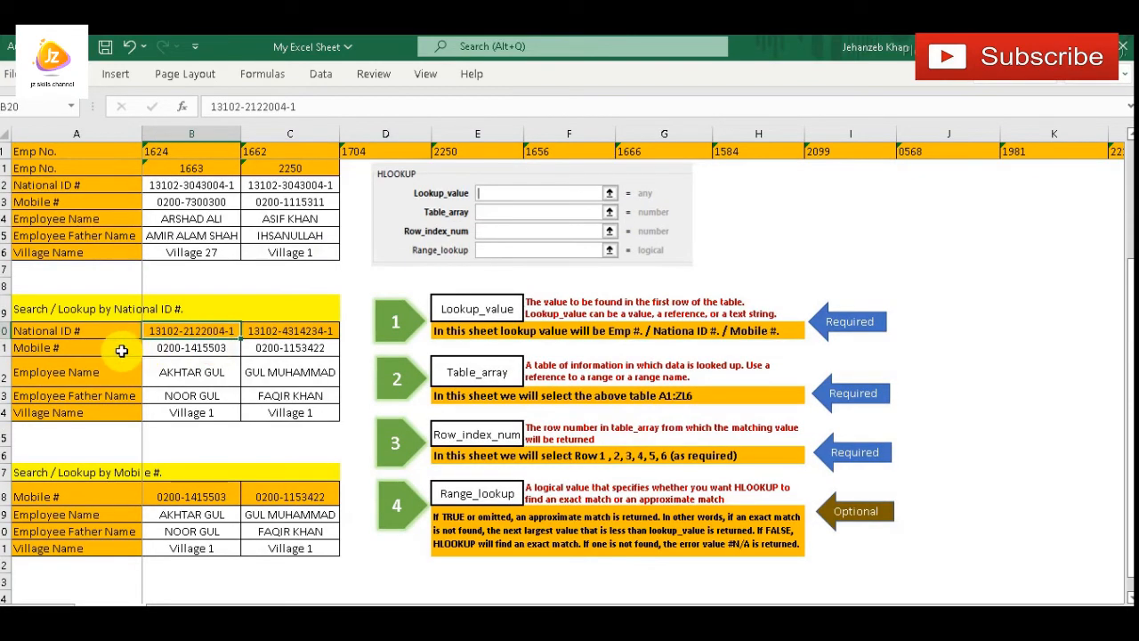
# Compare the National ID # lookup results in B21:C24 with the corresponding field labels in the data table
pyautogui.moveTo(82, 329); pyautogui.dragTo(227, 333)
pyautogui.moveTo(220, 348); pyautogui.dragTo(279, 406)
pyautogui.scroll(3, 197, 226)
pyautogui.moveTo(77, 190); pyautogui.dragTo(86, 232)
pyautogui.scroll(-3, 262, 353)
pyautogui.moveTo(211, 354); pyautogui.dragTo(277, 412)
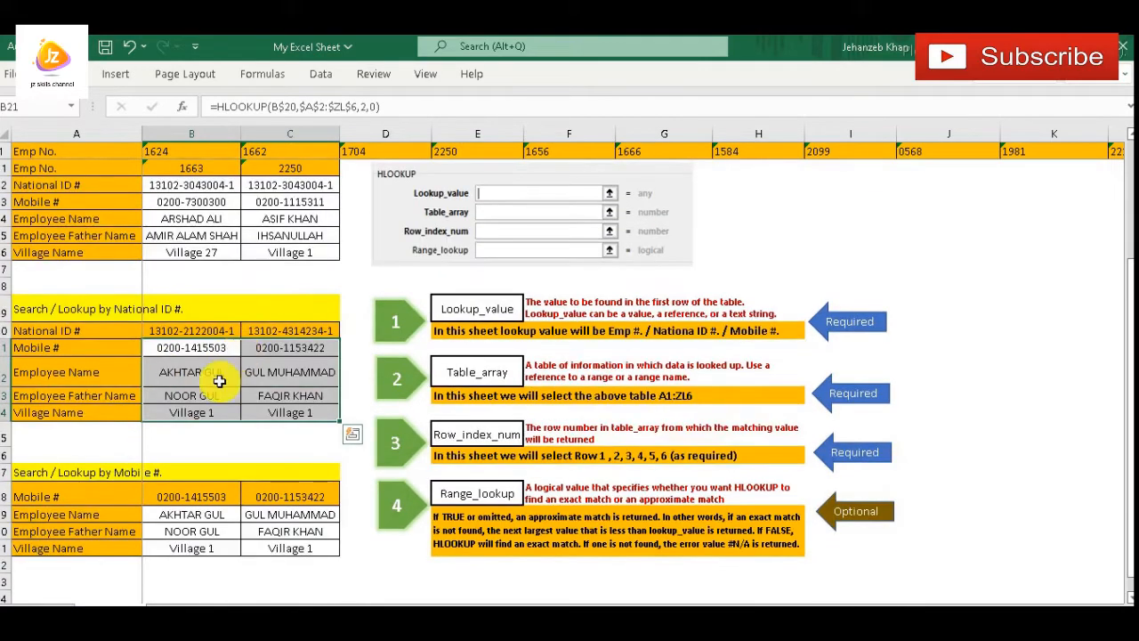
# Inspect the HLOOKUP formula in B12 of the Emp No. block and its table array starting at the Emp No. row
pyautogui.scroll(-1, 221, 380)
pyautogui.scroll(2, 222, 381)
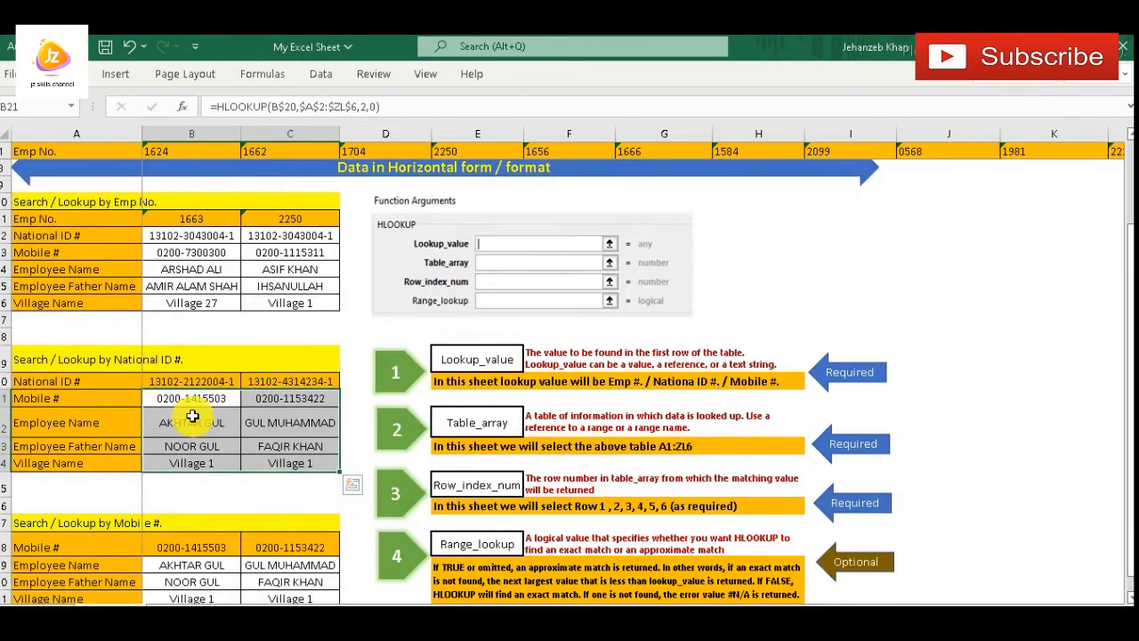
pyautogui.click(204, 234)
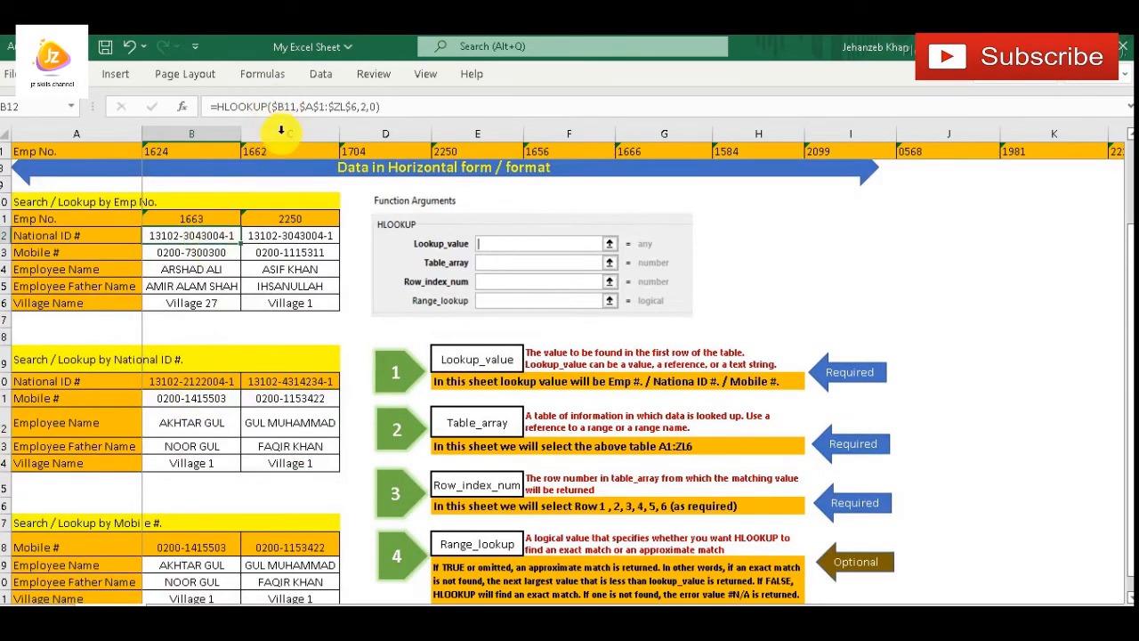
pyautogui.scroll(2, 266, 143)
pyautogui.click(267, 106)
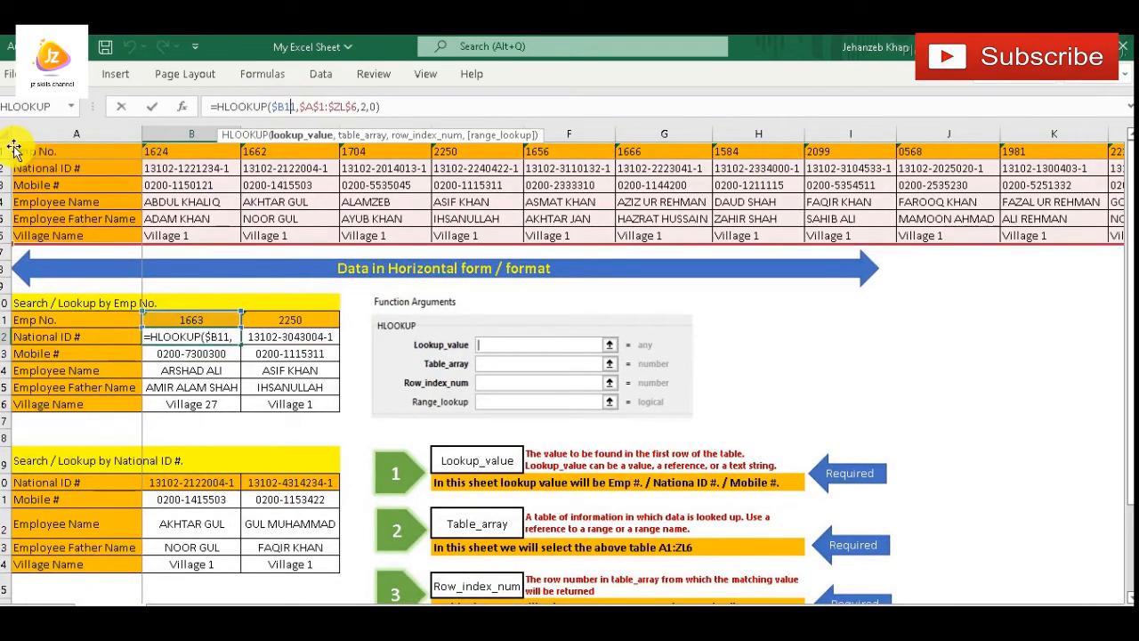
pyautogui.press('Escape')
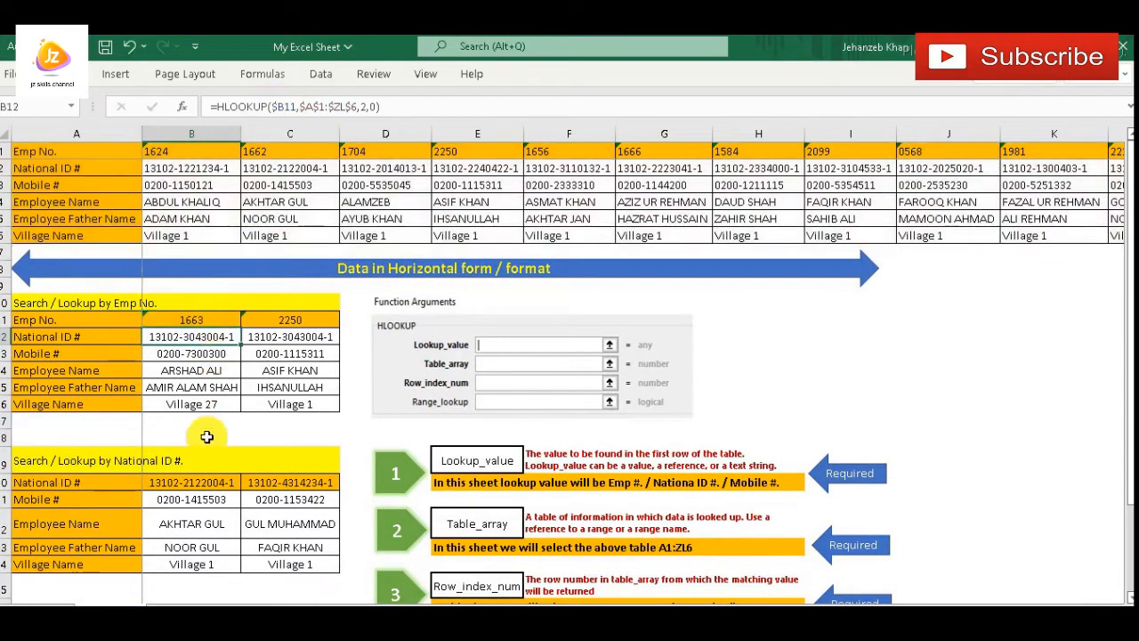
# Inspect the HLOOKUP formula in B21 of the National ID # block and its table array starting at the National ID # row
pyautogui.scroll(-2, 205, 427)
pyautogui.click(203, 397)
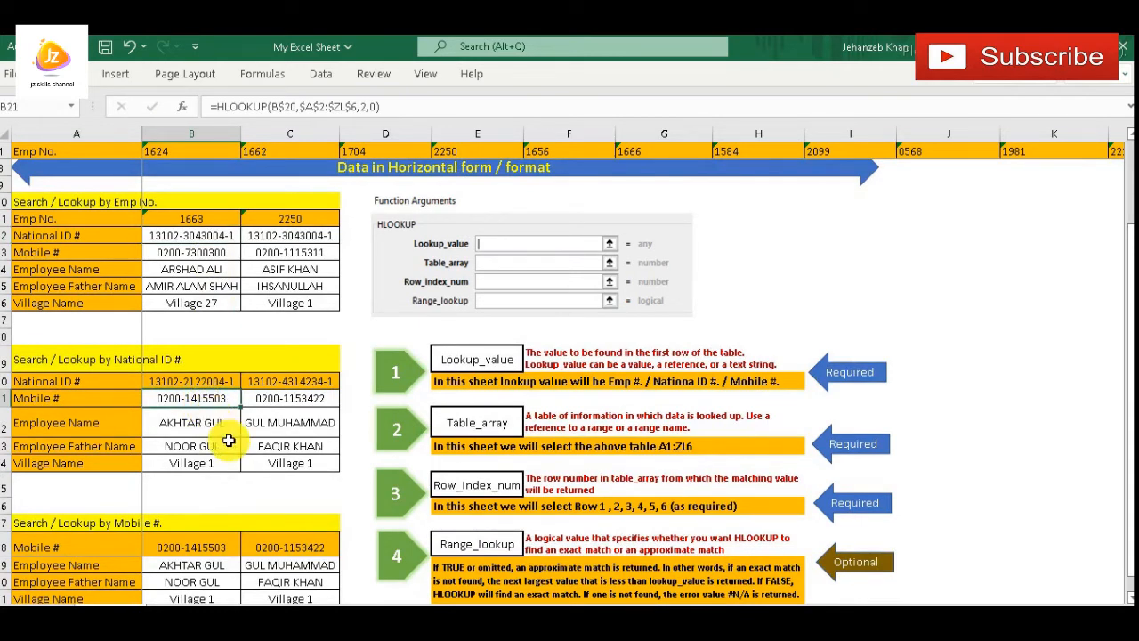
pyautogui.scroll(2, 228, 439)
pyautogui.click(296, 107)
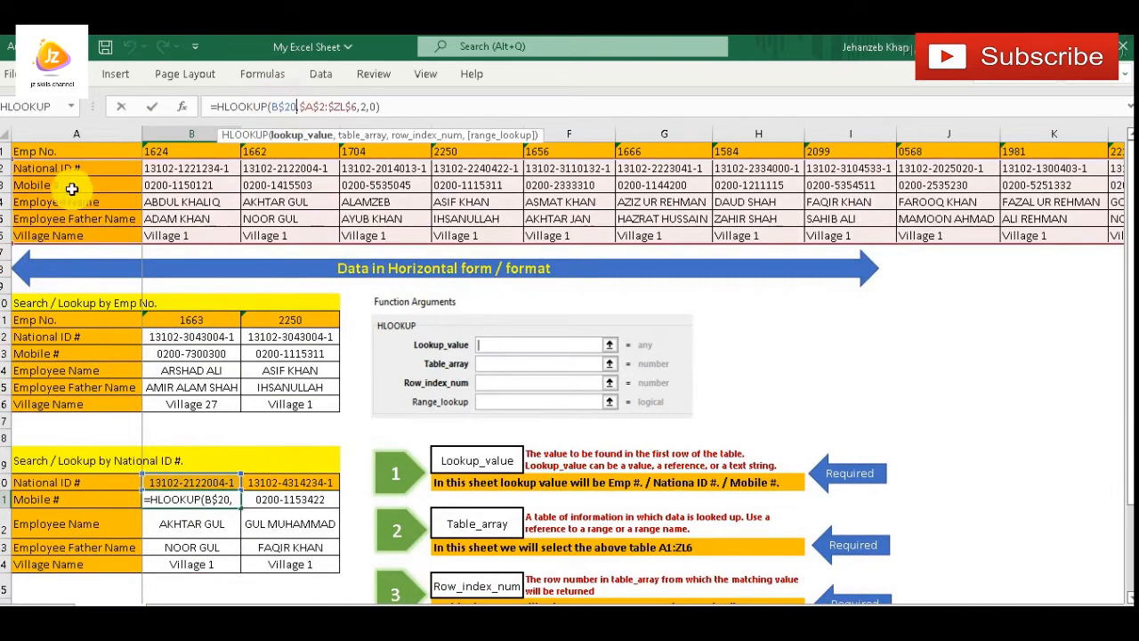
pyautogui.press('Escape')
# Check the HLOOKUP formulas of the remaining National ID # lookup results, down to B24 and across to C23
pyautogui.scroll(-2, 244, 427)
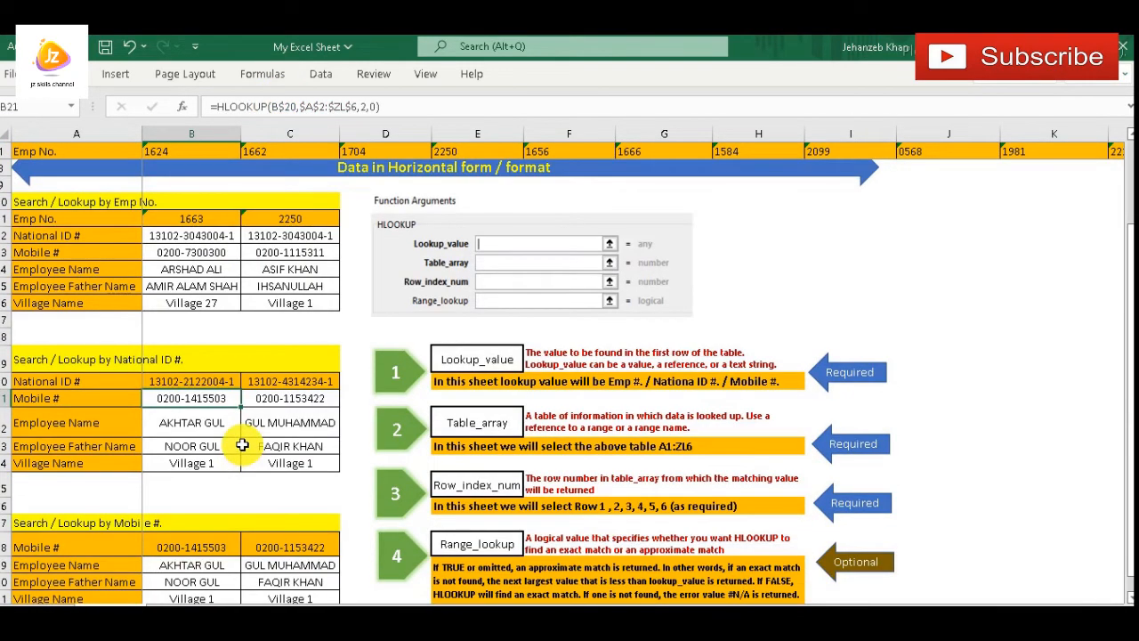
pyautogui.press('Down')
pyautogui.press('Down')
pyautogui.press('Down')
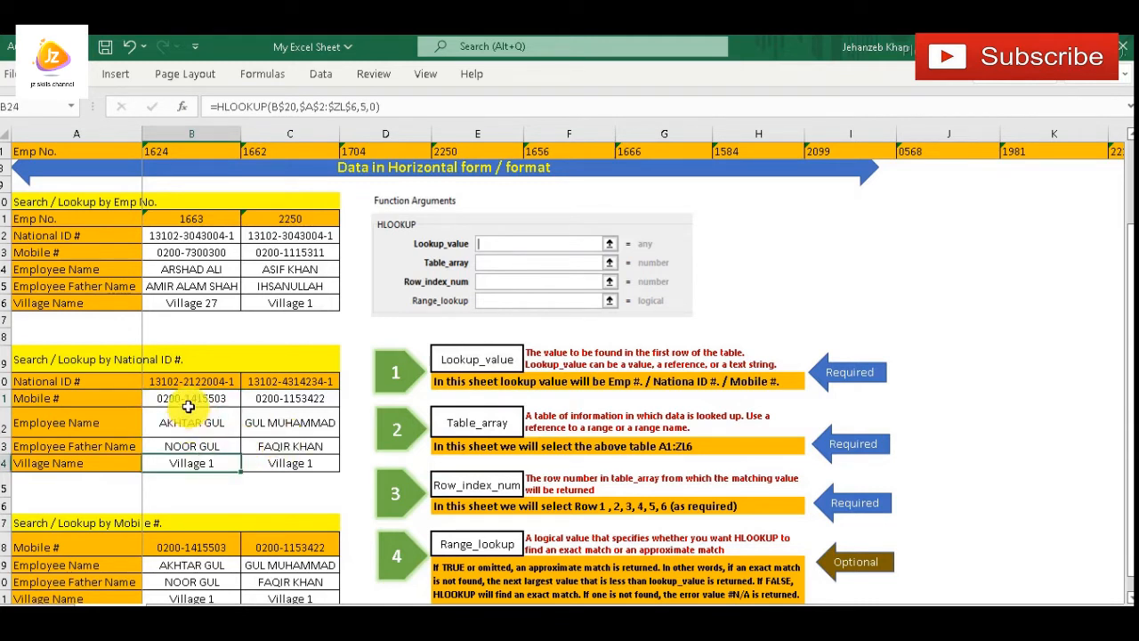
pyautogui.click(194, 420)
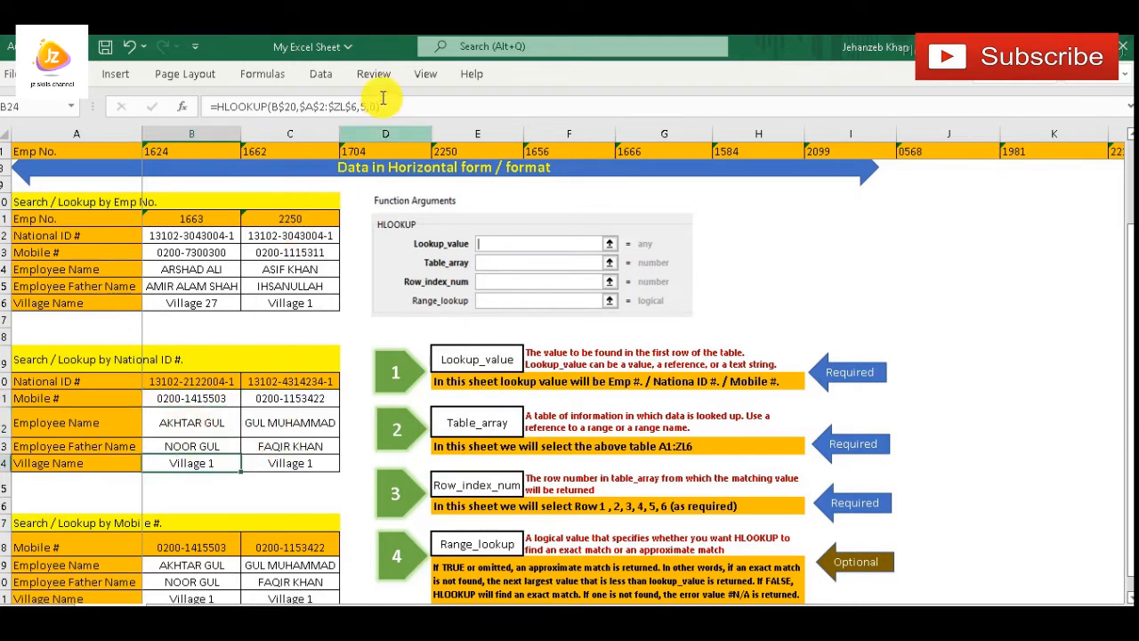
pyautogui.click(278, 402)
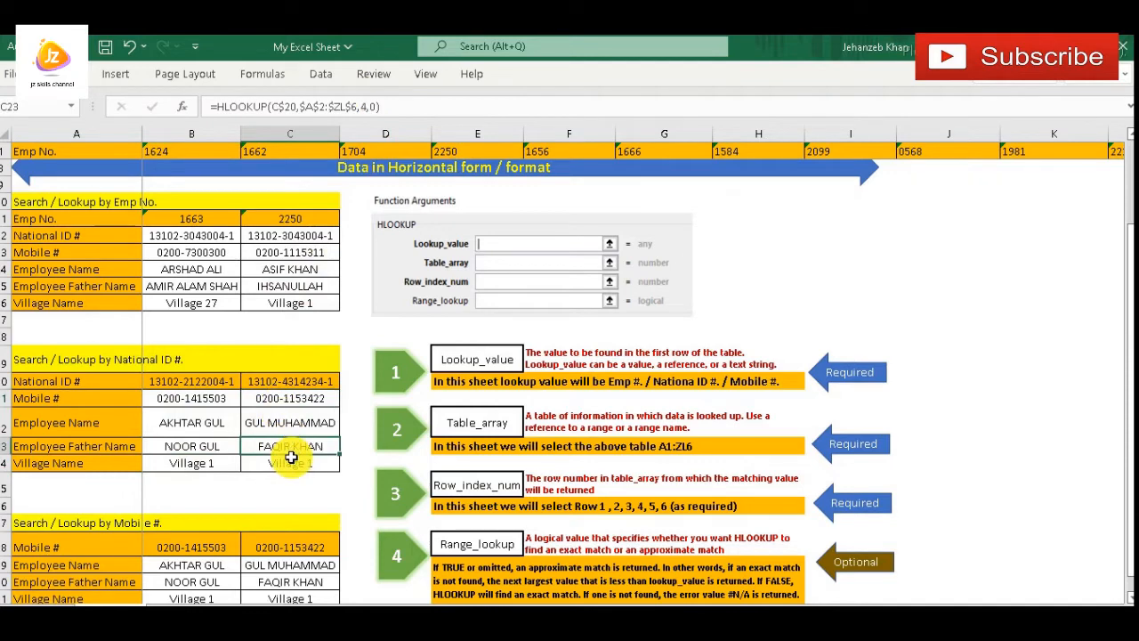
# Review the Search / Lookup by Mobile # block, covering its Mobile # lookup values, field labels and employee results
pyautogui.scroll(-2, 292, 453)
pyautogui.click(188, 448)
pyautogui.click(198, 479)
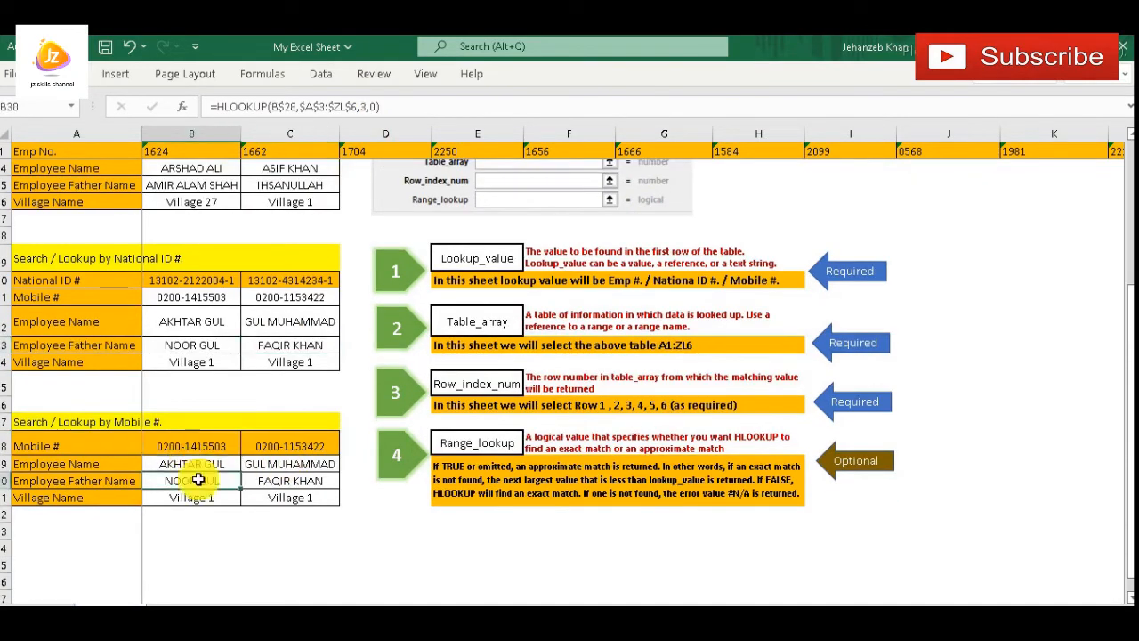
pyautogui.click(303, 476)
pyautogui.click(200, 442)
pyautogui.moveTo(24, 451); pyautogui.dragTo(284, 437)
pyautogui.click(76, 470)
pyautogui.moveTo(77, 478); pyautogui.dragTo(80, 493)
pyautogui.click(87, 437)
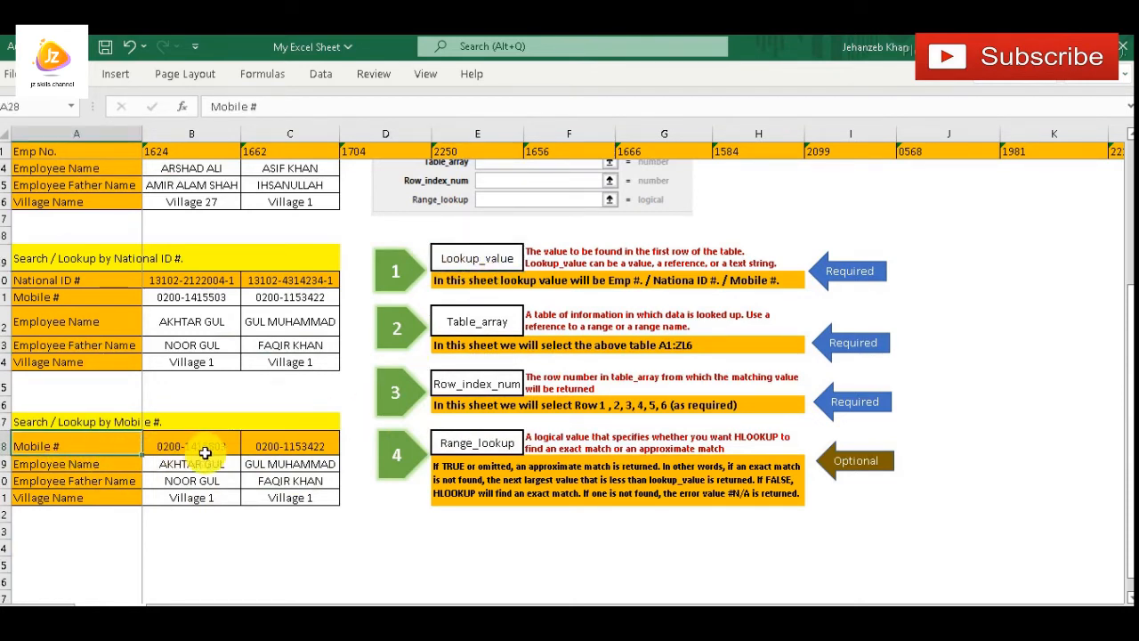
# Inspect the HLOOKUP formula behind the first Mobile # lookup value in B28 and the ranges it references
pyautogui.click(206, 451)
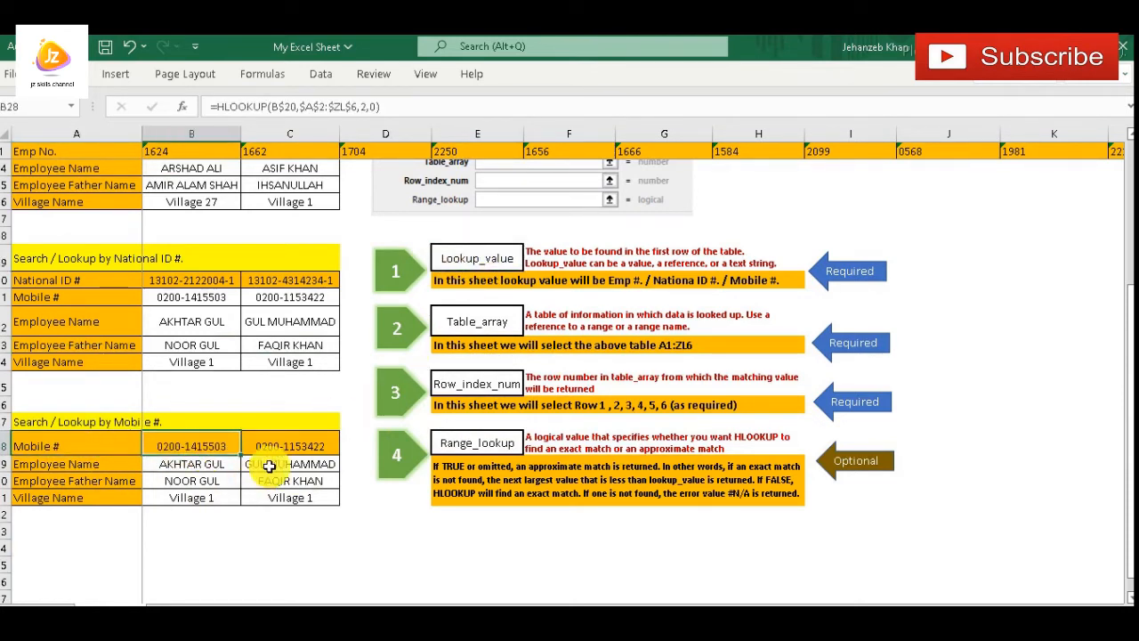
pyautogui.click(322, 104)
pyautogui.scroll(4, 324, 299)
pyautogui.scroll(-3, 330, 305)
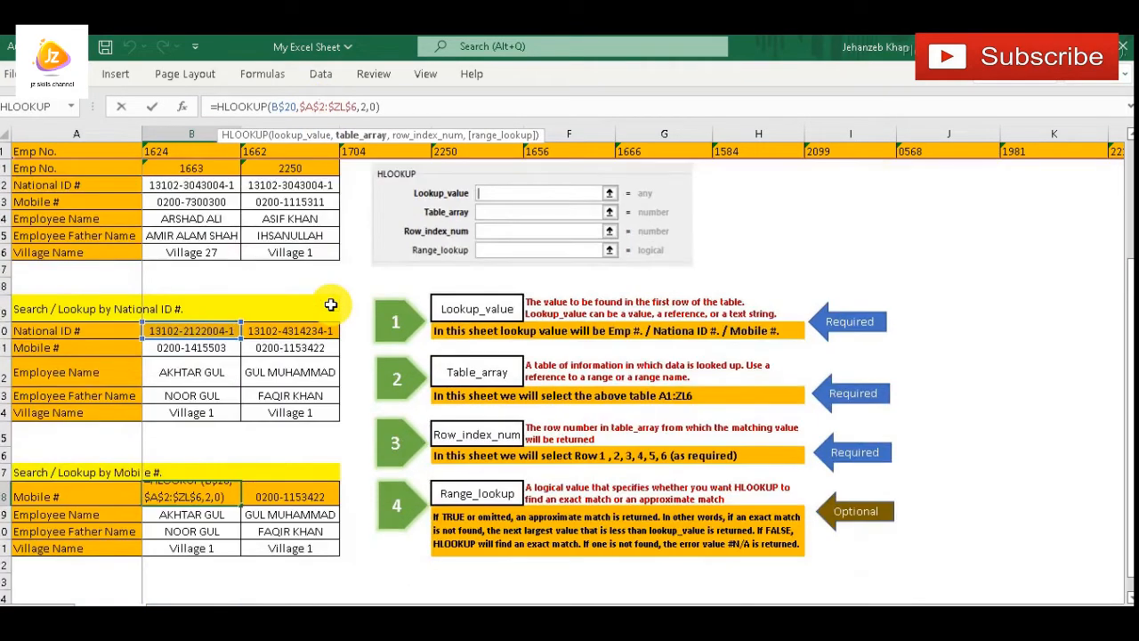
pyautogui.press('Escape')
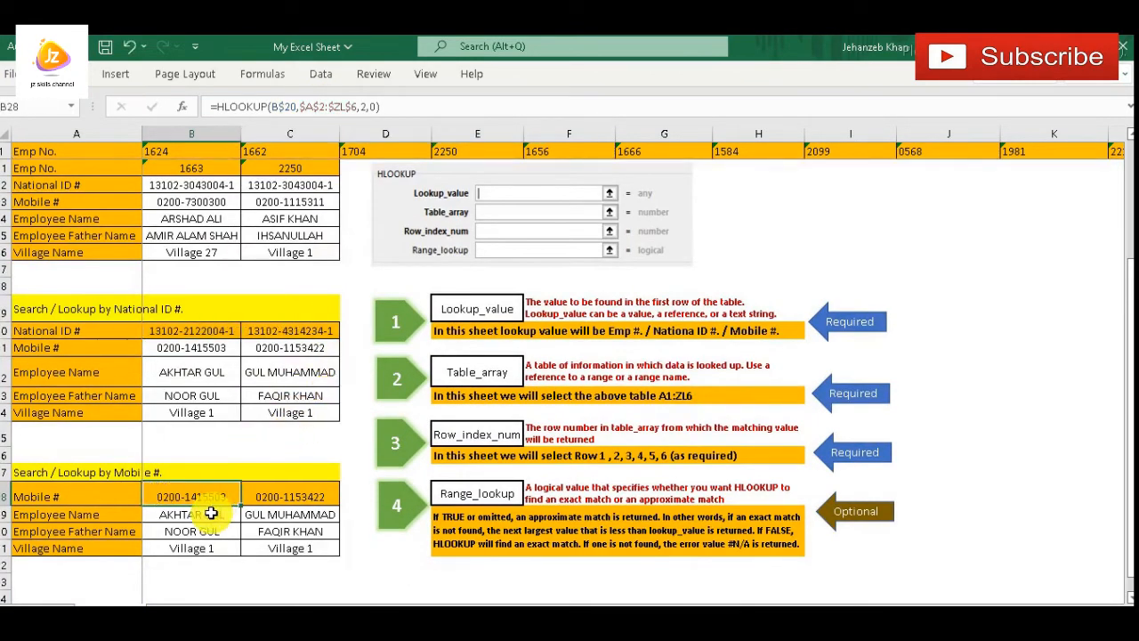
# Inspect the HLOOKUP formula behind the second Mobile # lookup value in C28 and its table array in the data table
pyautogui.click(284, 496)
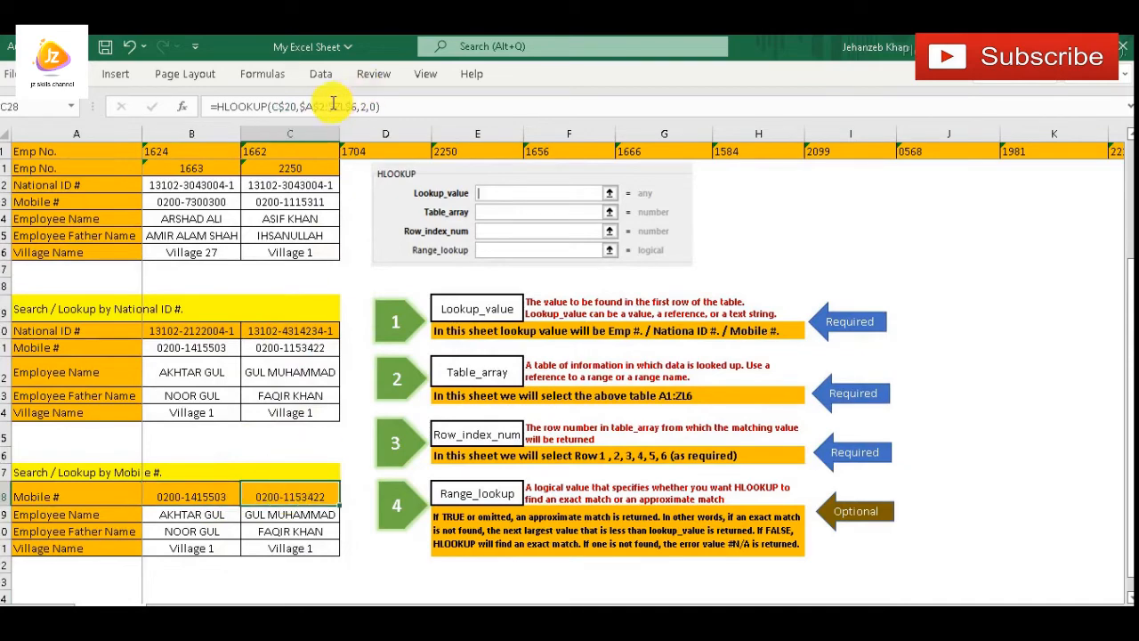
pyautogui.click(333, 104)
pyautogui.scroll(3, 342, 380)
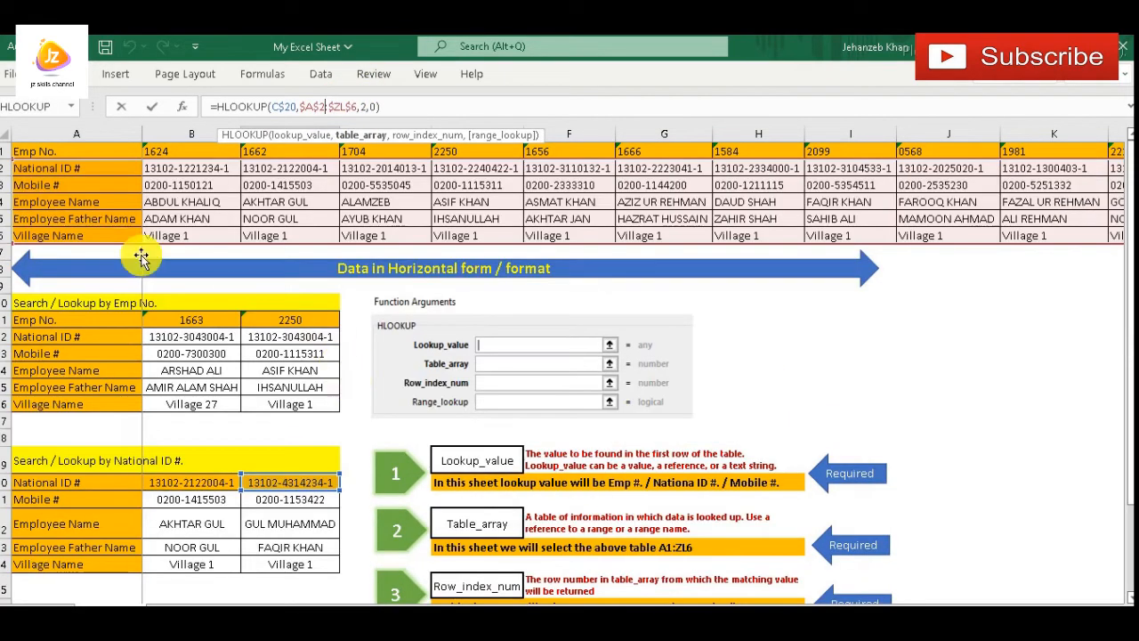
pyautogui.press('Escape')
# Highlight the data table from the Mobile # row, A3 through K6, as the Mobile # table array, and clear the selection
pyautogui.scroll(2, 76, 209)
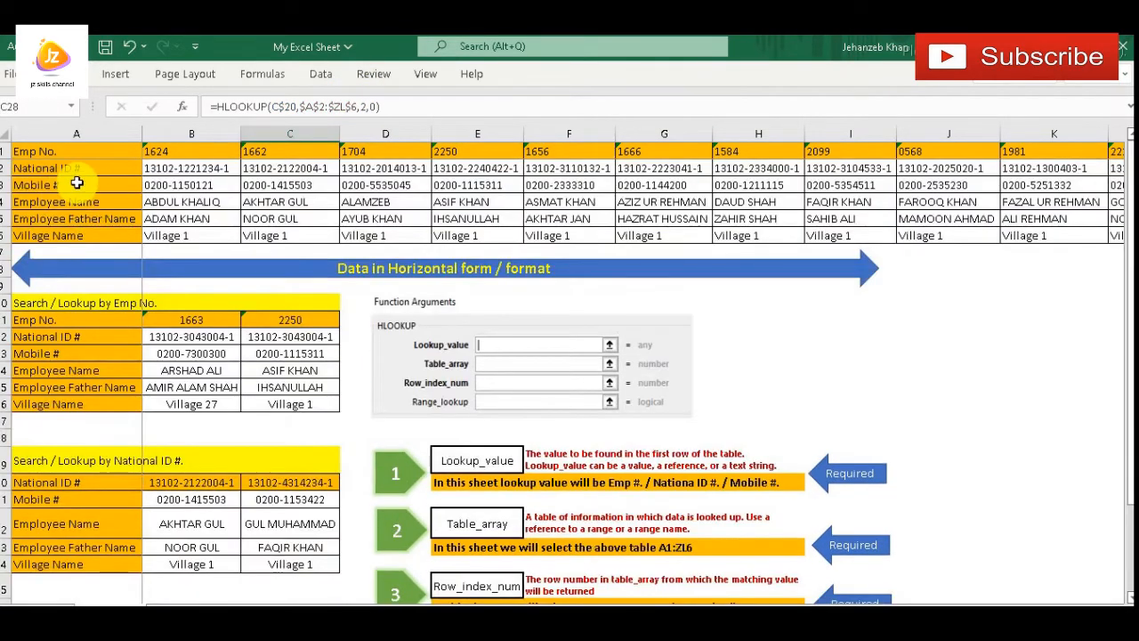
pyautogui.moveTo(77, 182); pyautogui.dragTo(1063, 233)
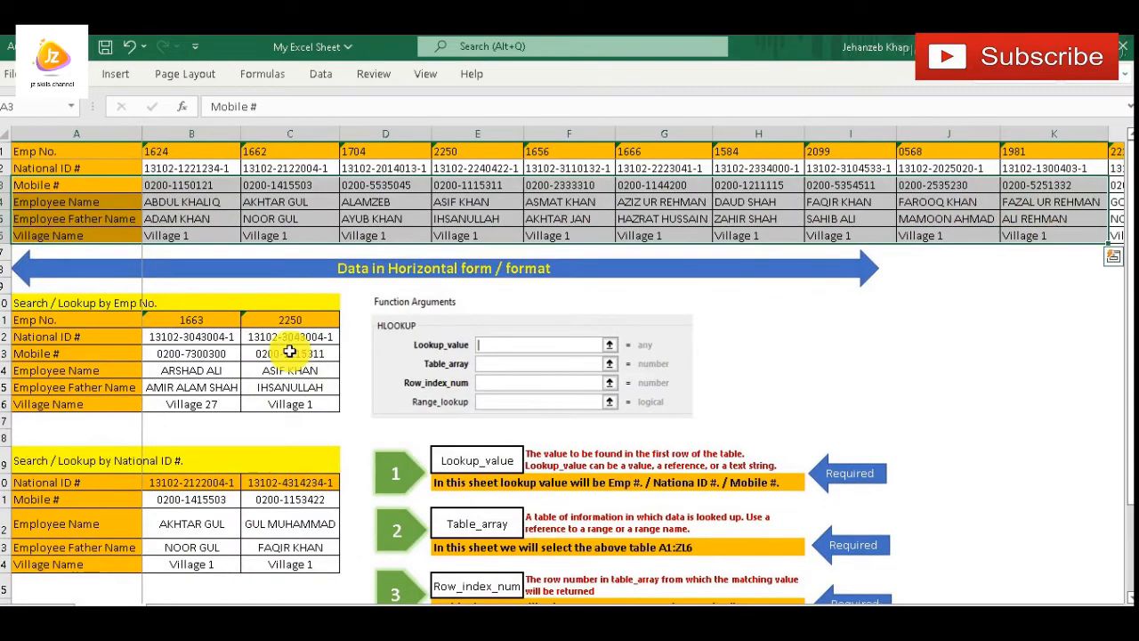
pyautogui.scroll(-8, 290, 353)
pyautogui.click(290, 325)
pyautogui.scroll(5, 357, 401)
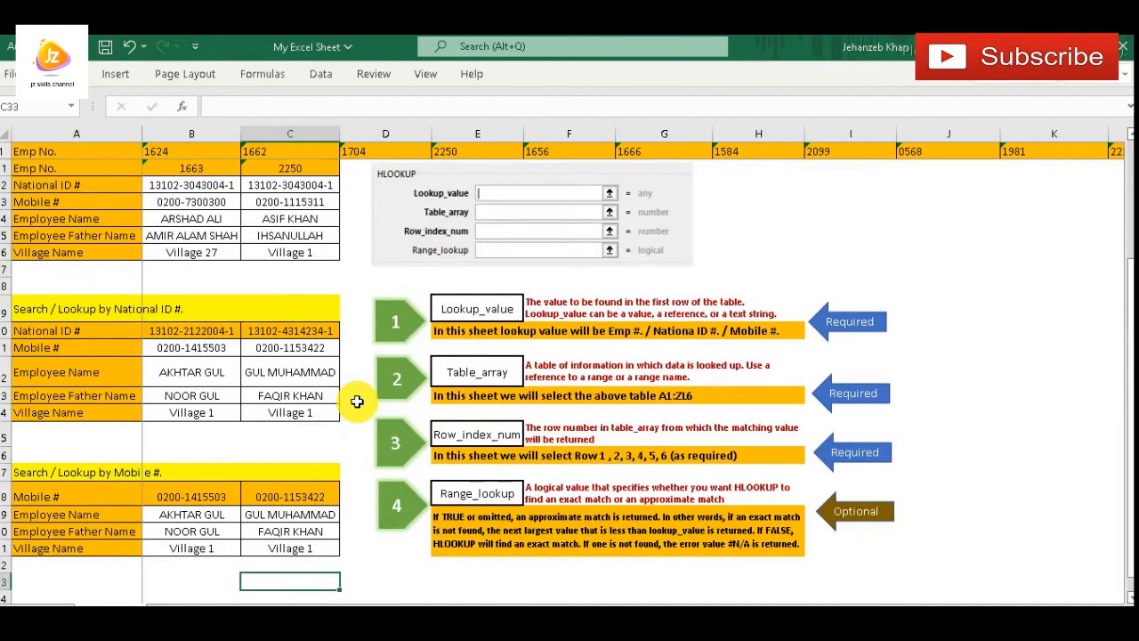
pyautogui.scroll(3, 26, 307)
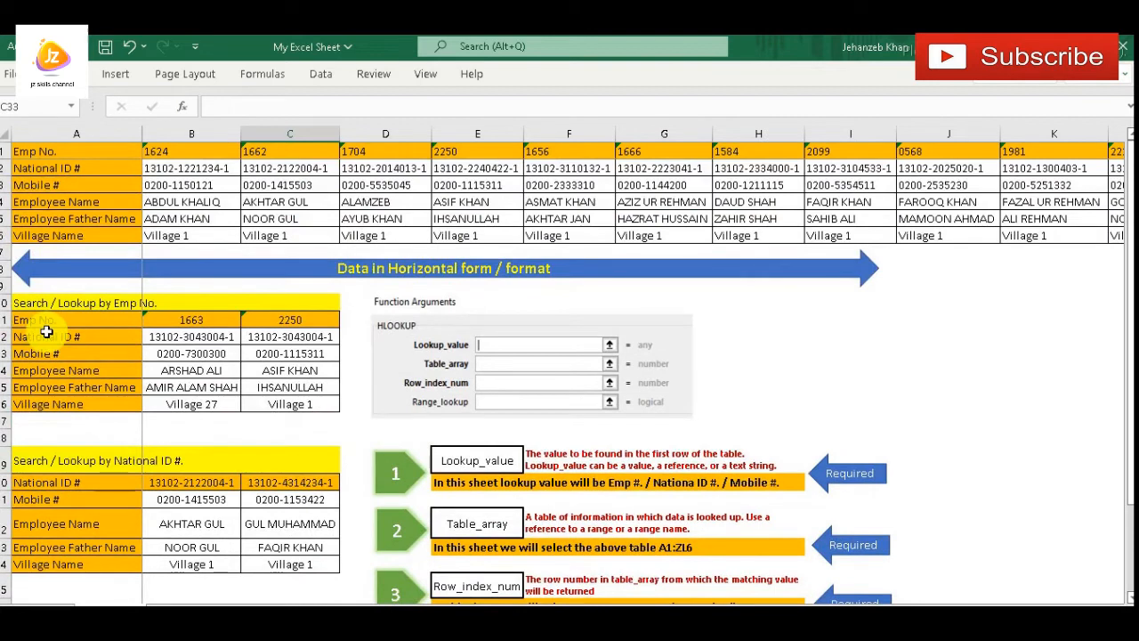